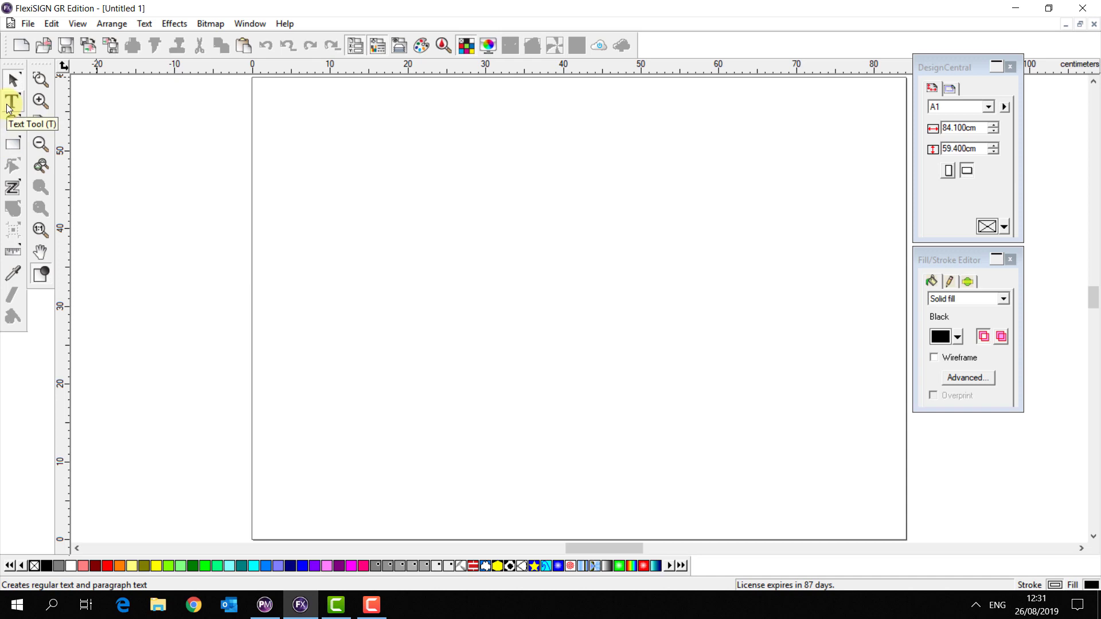
Import Beaver.eps from the Desktop, with all file types listed, and place it on the page
scroll(205, 151, down, 2)
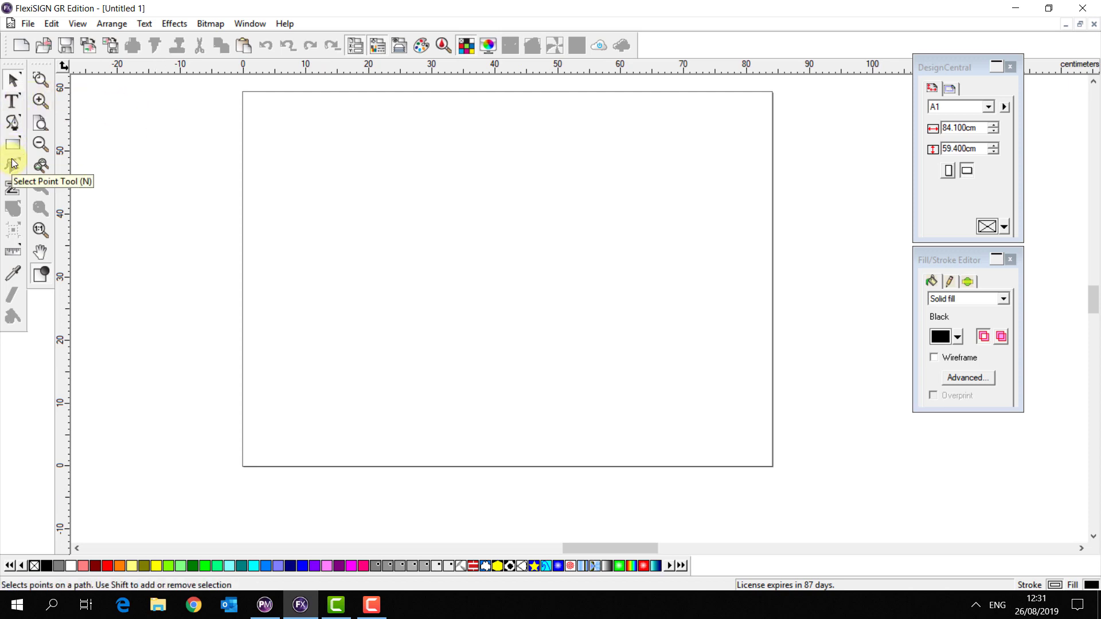
click(93, 46)
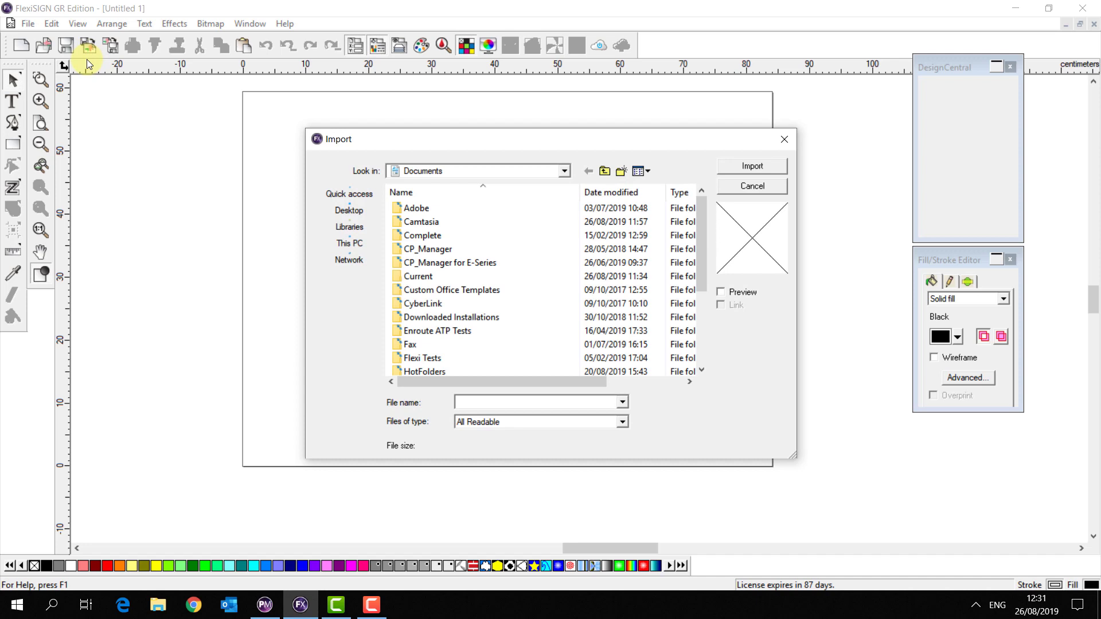
click(348, 211)
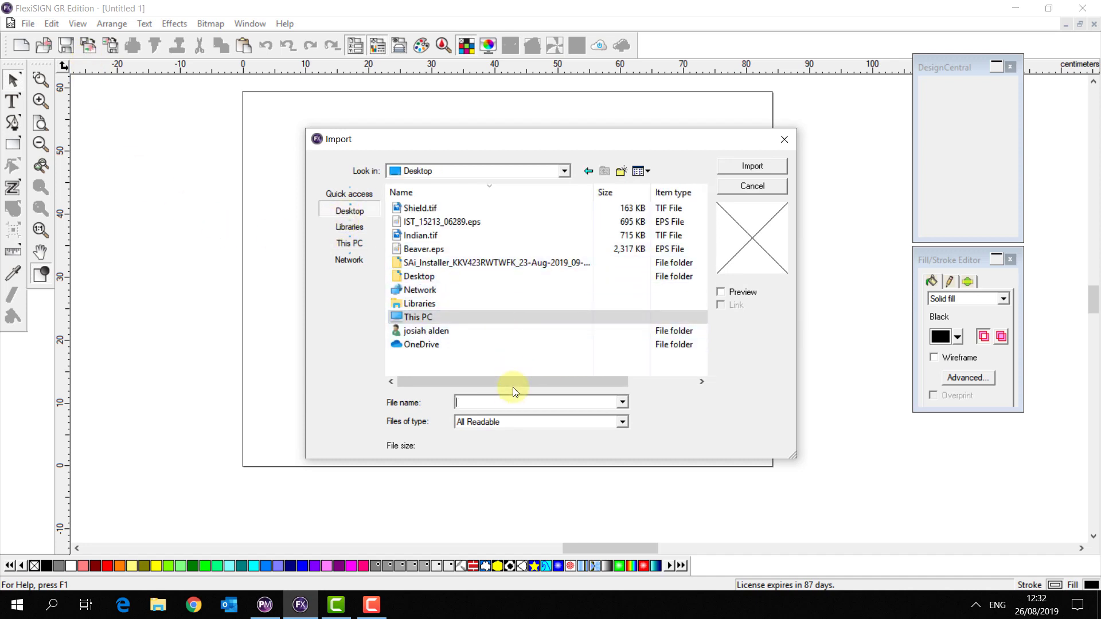
click(517, 422)
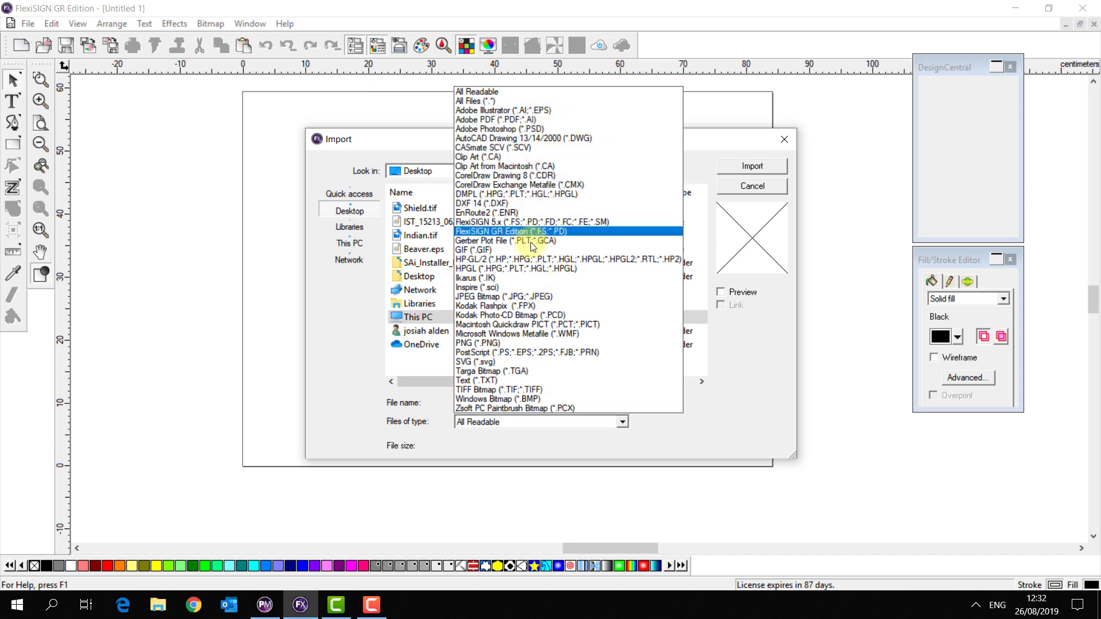
click(722, 431)
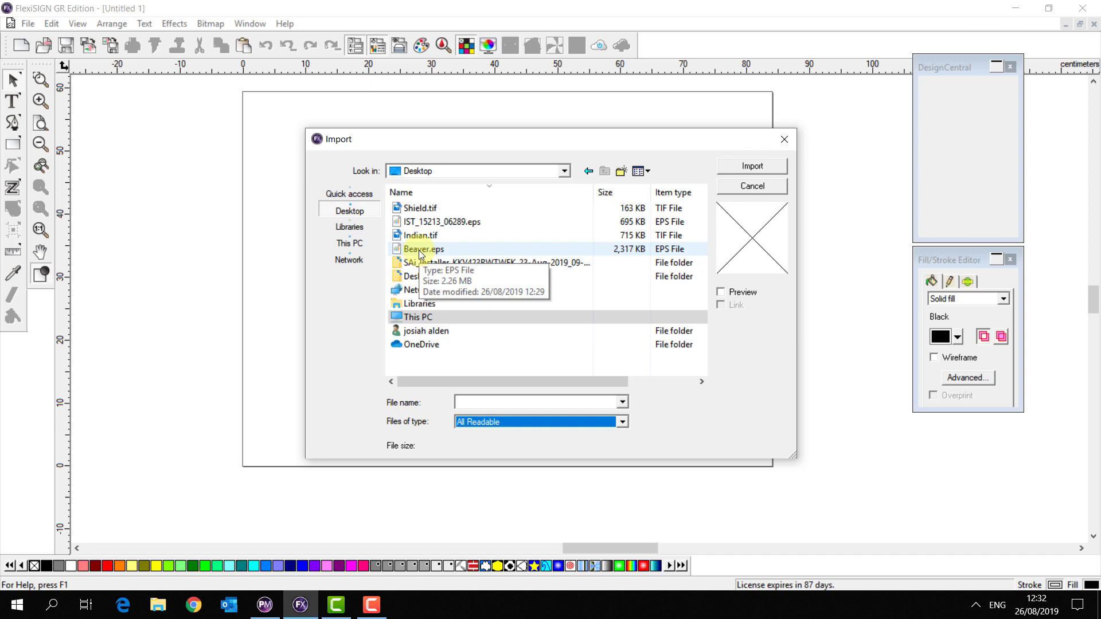
double_click(419, 254)
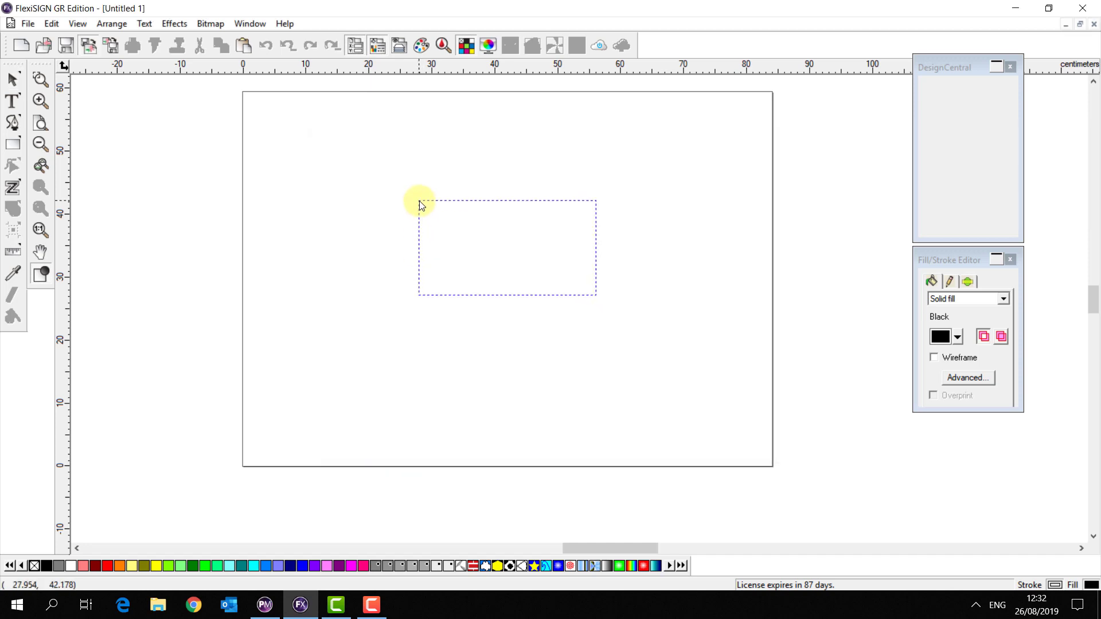
click(418, 202)
Marquee-select the whole beaver silhouette
click(481, 166)
scroll(474, 167, up, 2)
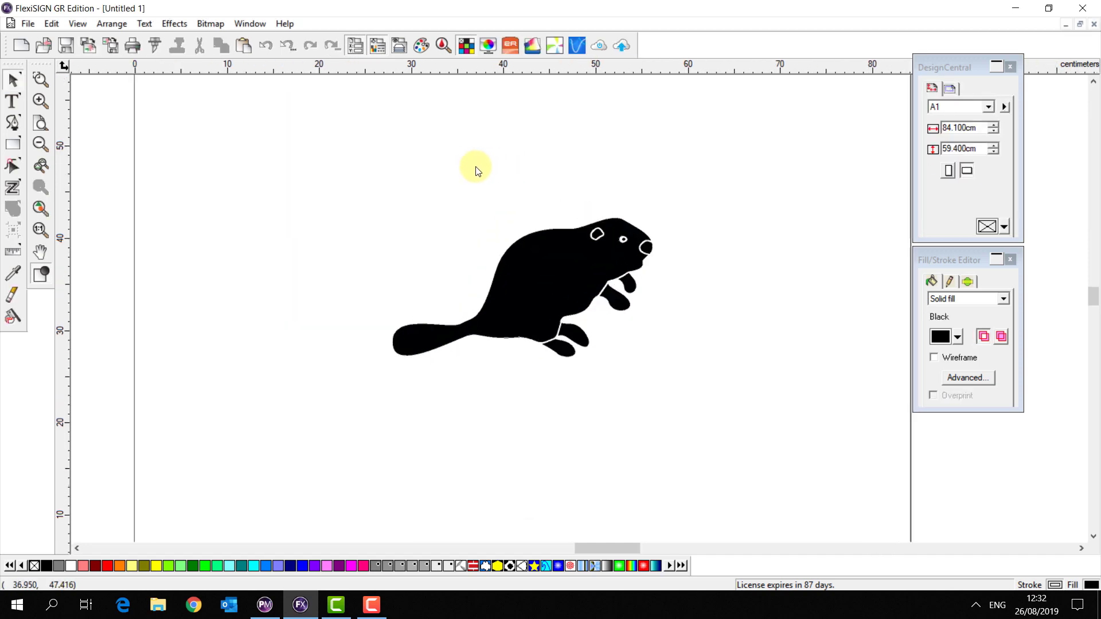
click(526, 278)
click(696, 364)
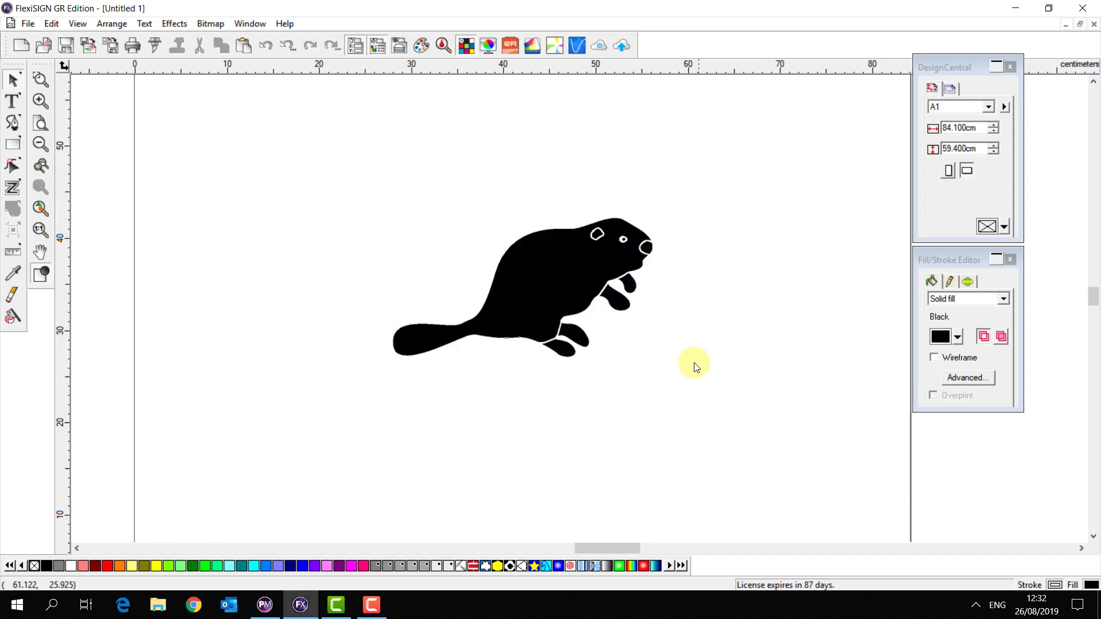
drag(319, 172, 654, 358)
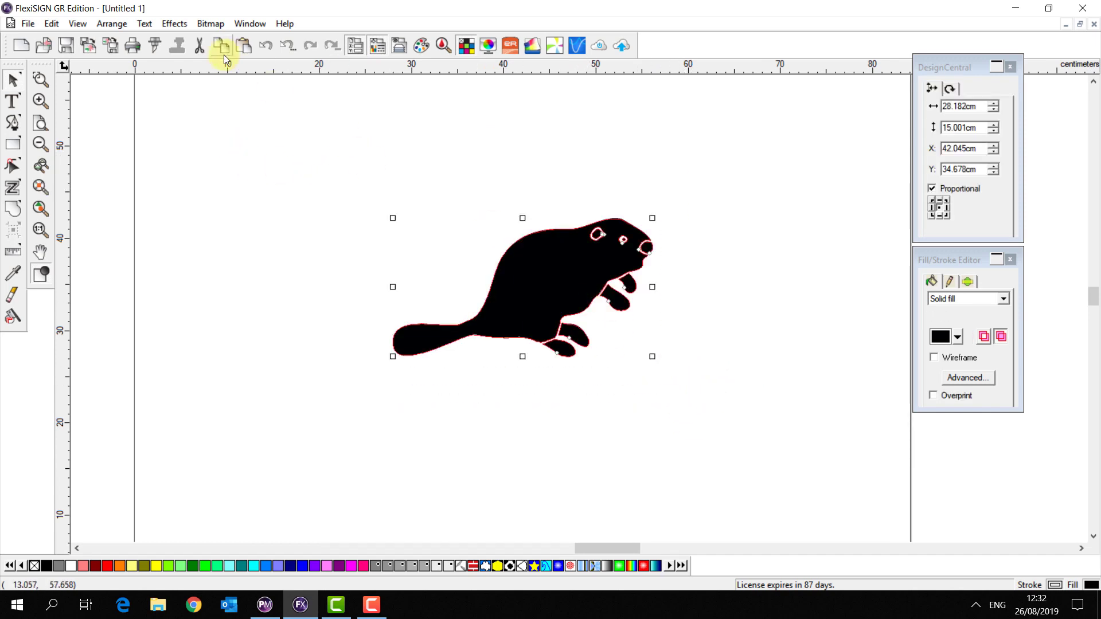
Check the beaver's cut outline in the Cut/Plot preview, zoomed on its head, then close it
click(156, 48)
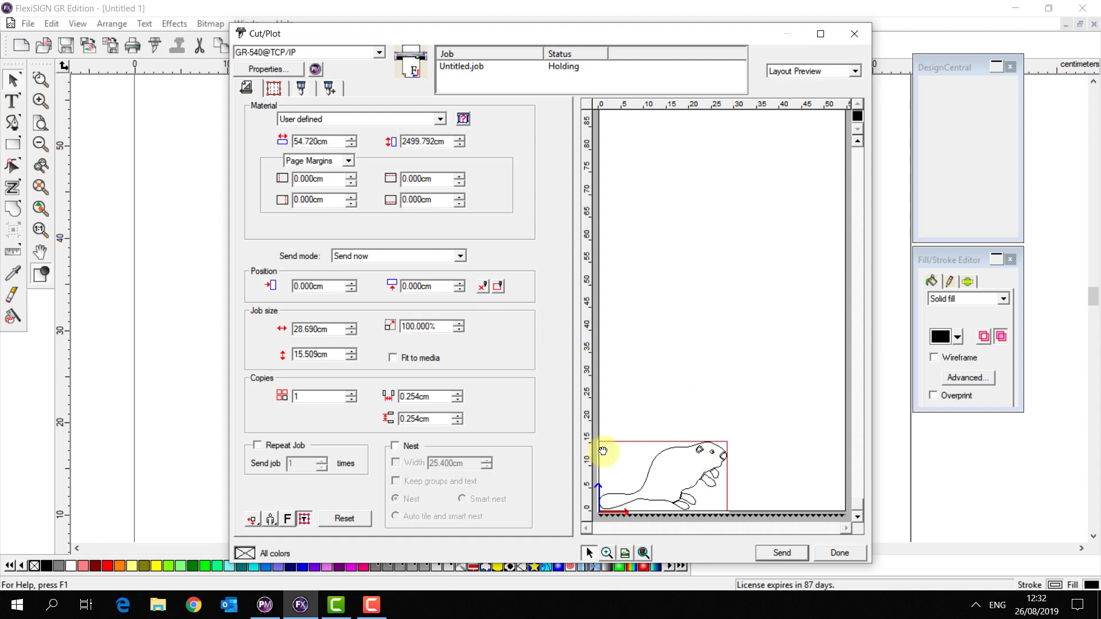
click(606, 553)
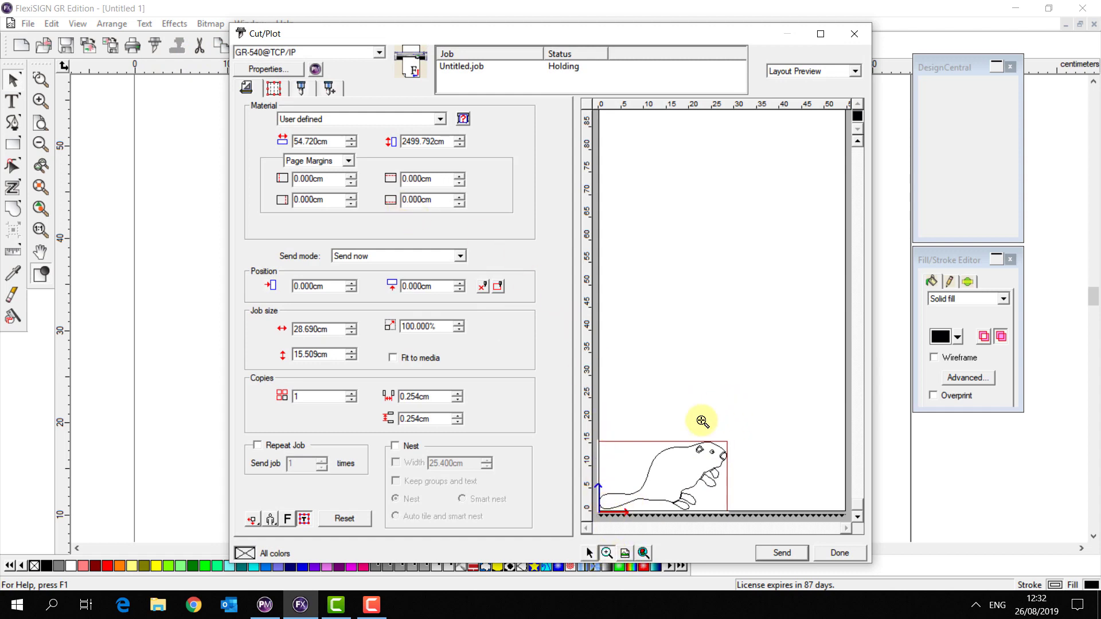
drag(700, 422, 714, 469)
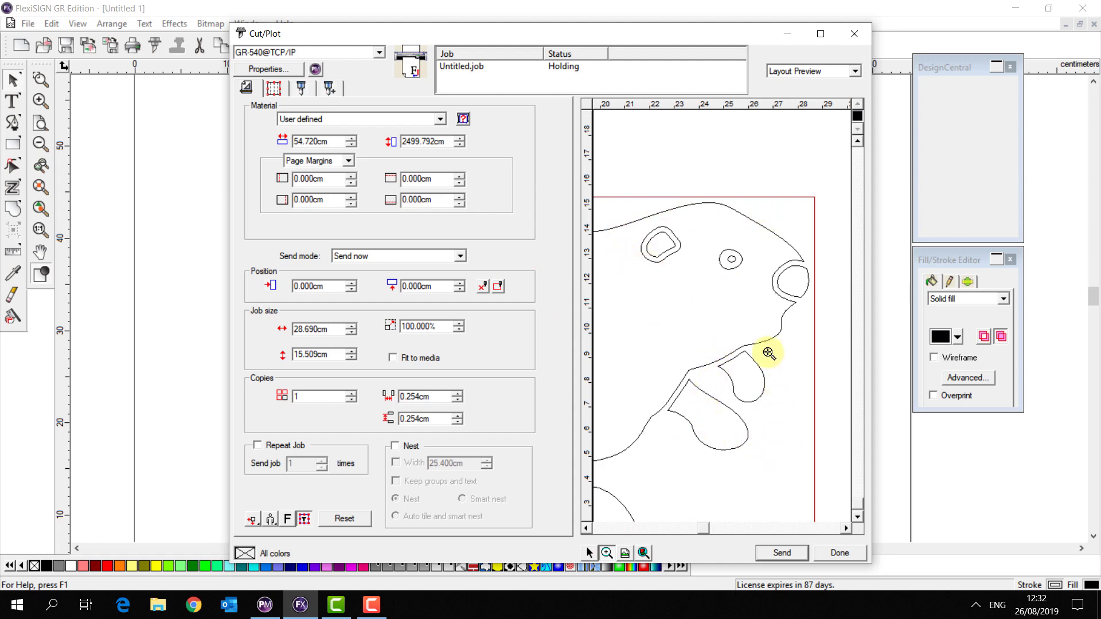
click(852, 40)
Select the whole beaver and delete it
click(644, 332)
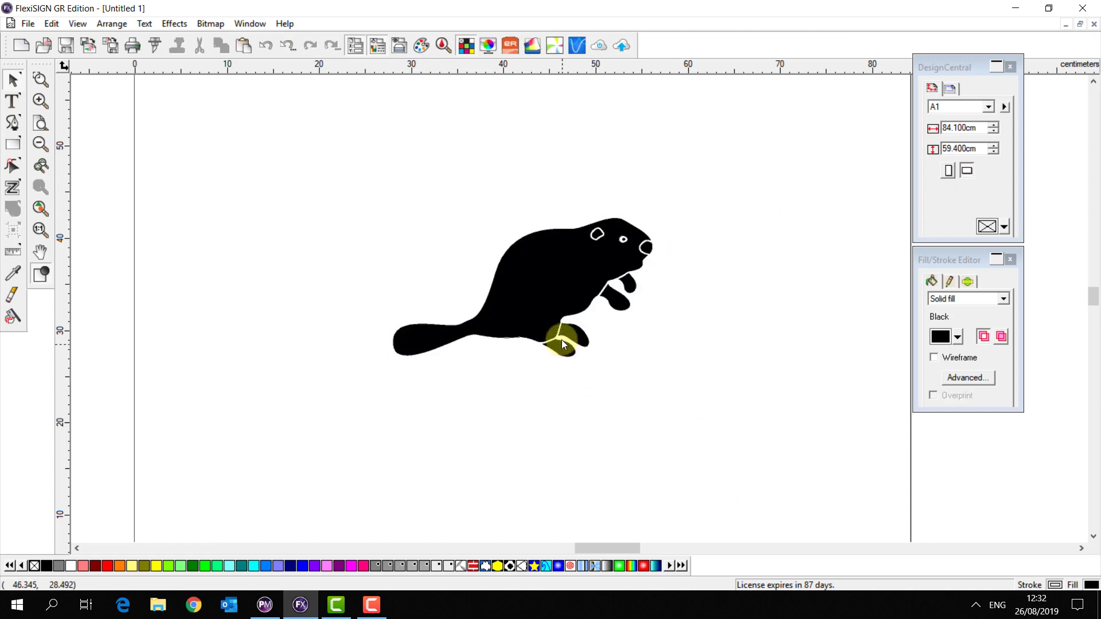
drag(356, 184, 731, 412)
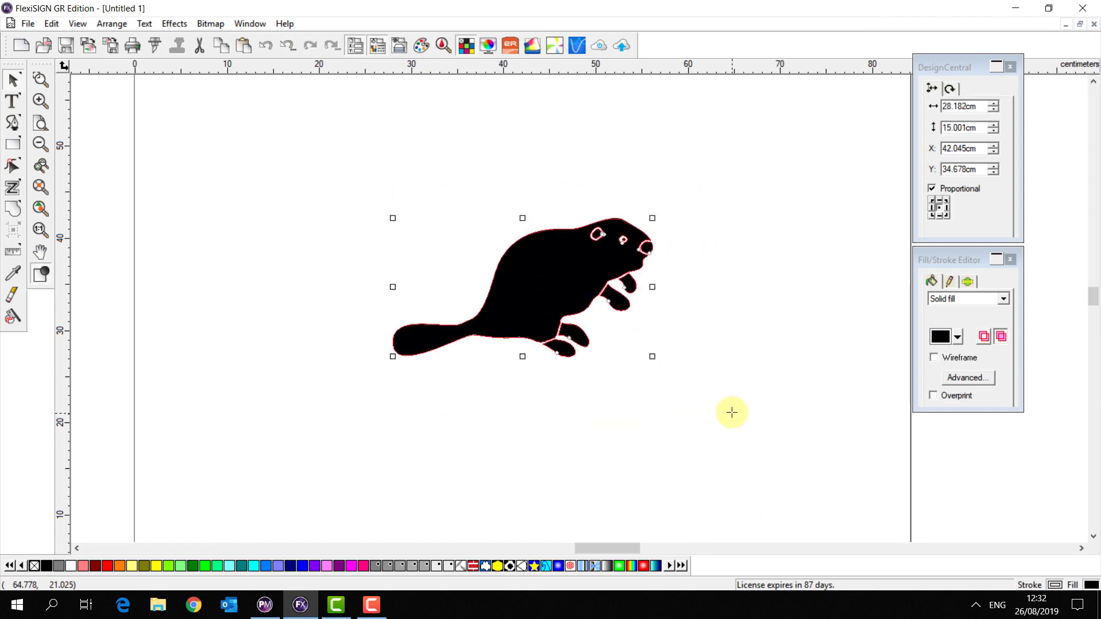
key(Delete)
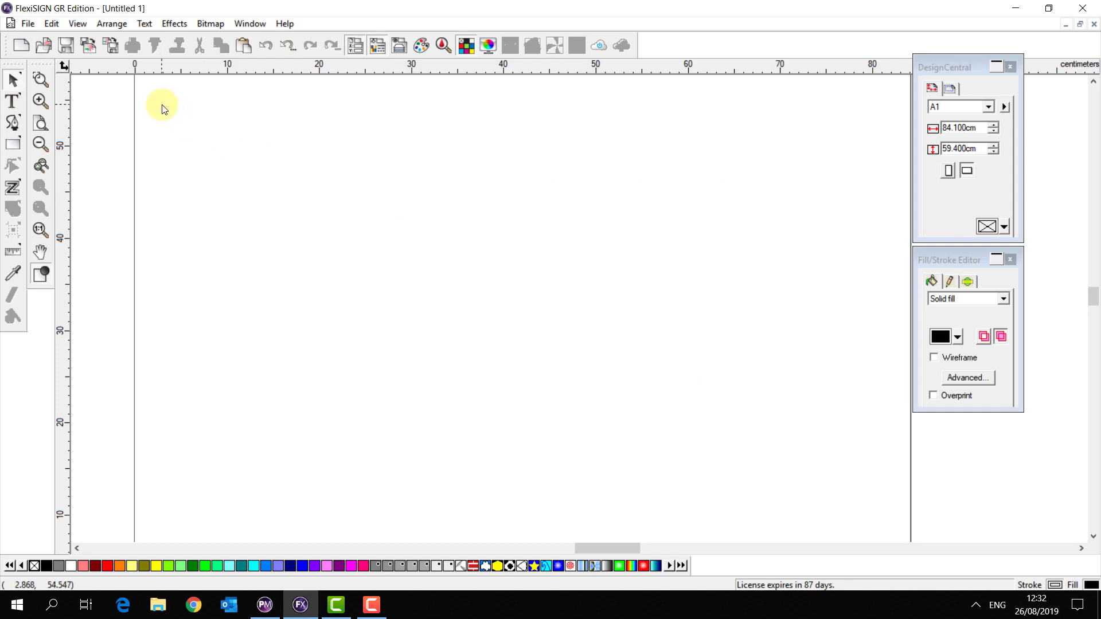
Import Shield.tif, place the crest on the page and select it
click(82, 51)
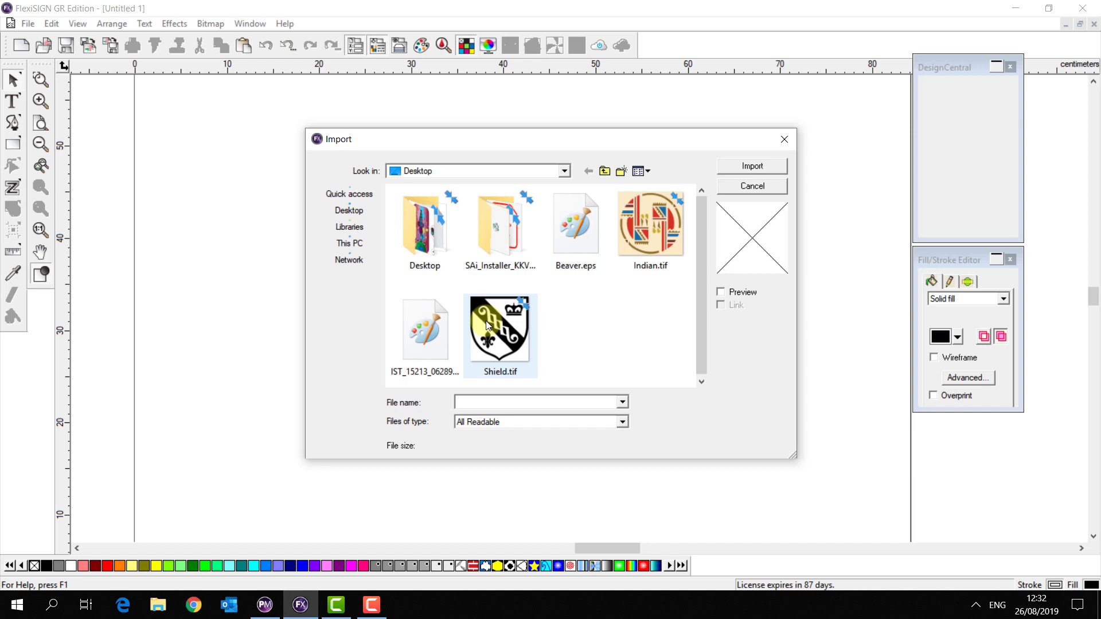
double_click(487, 325)
click(432, 213)
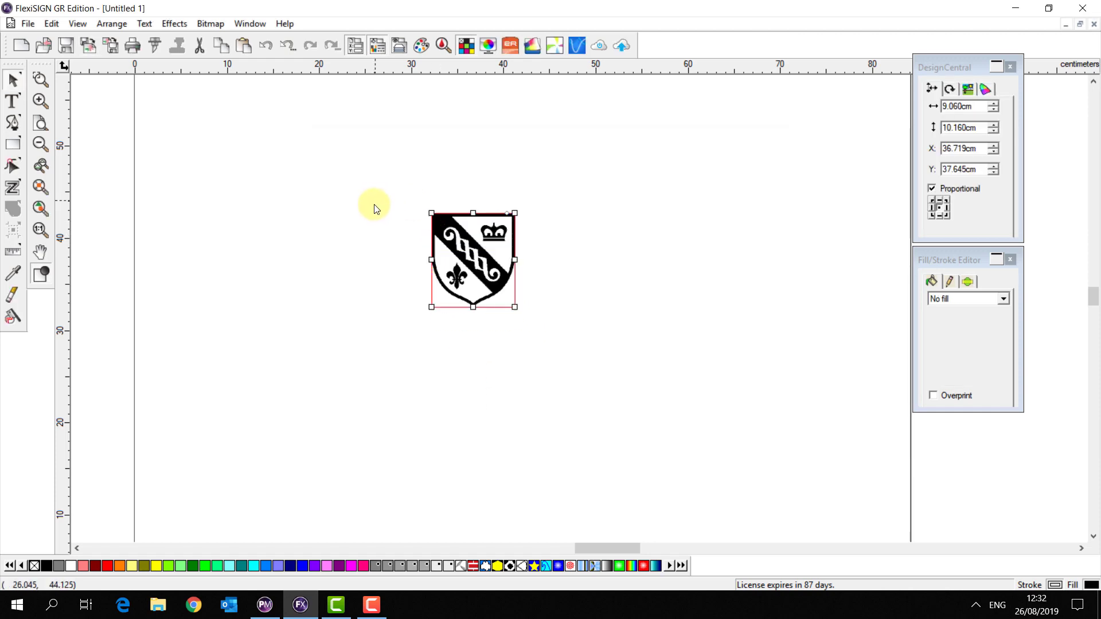
scroll(374, 208, up, 2)
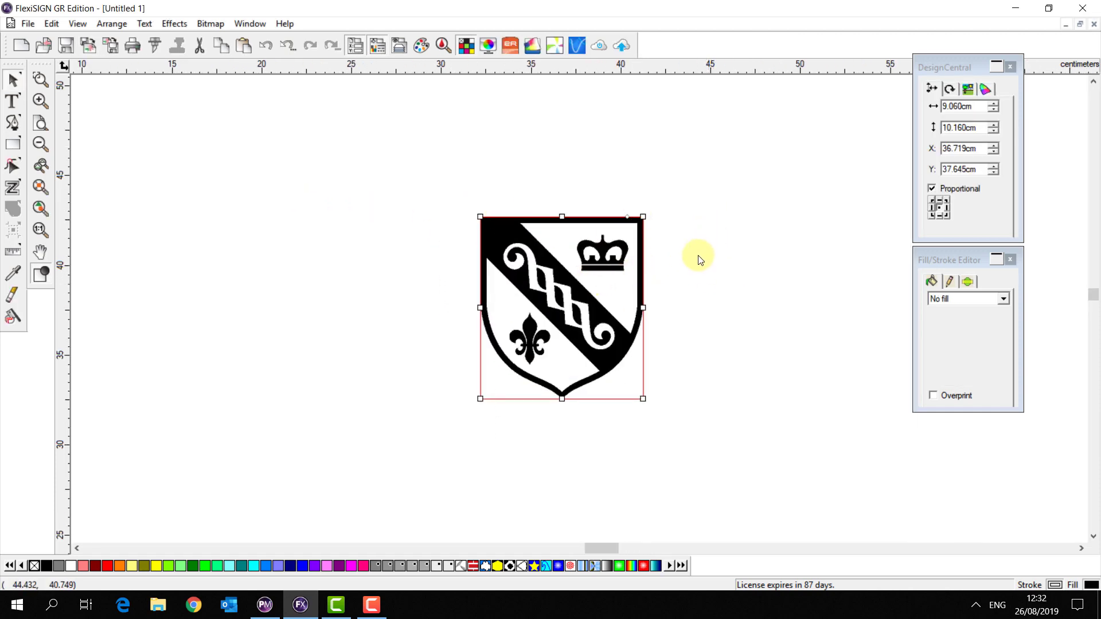
click(681, 279)
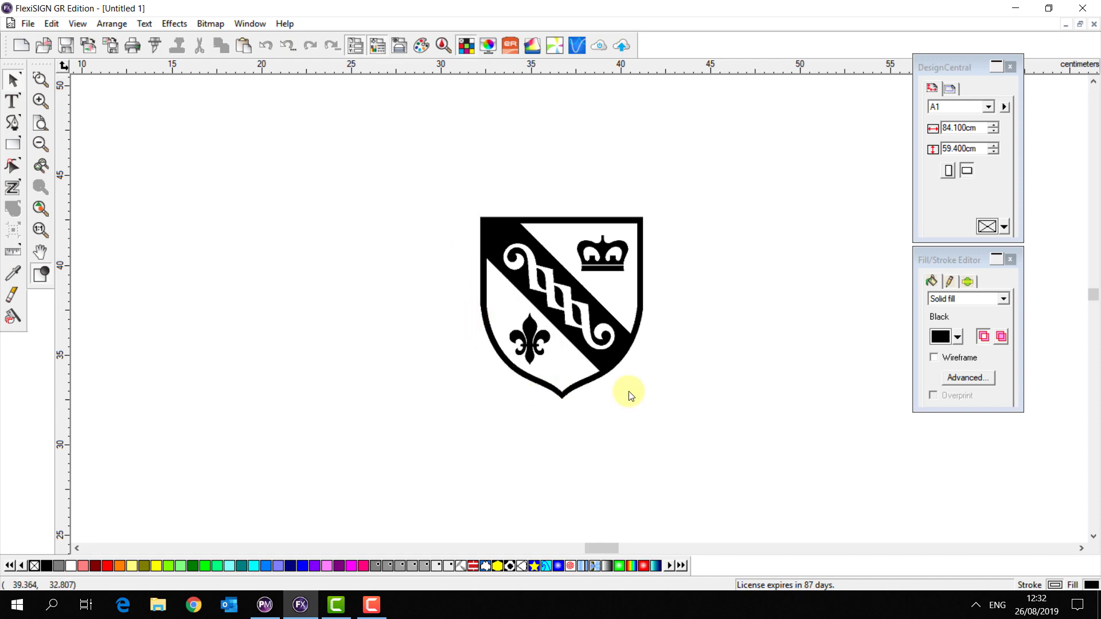
drag(403, 178, 725, 439)
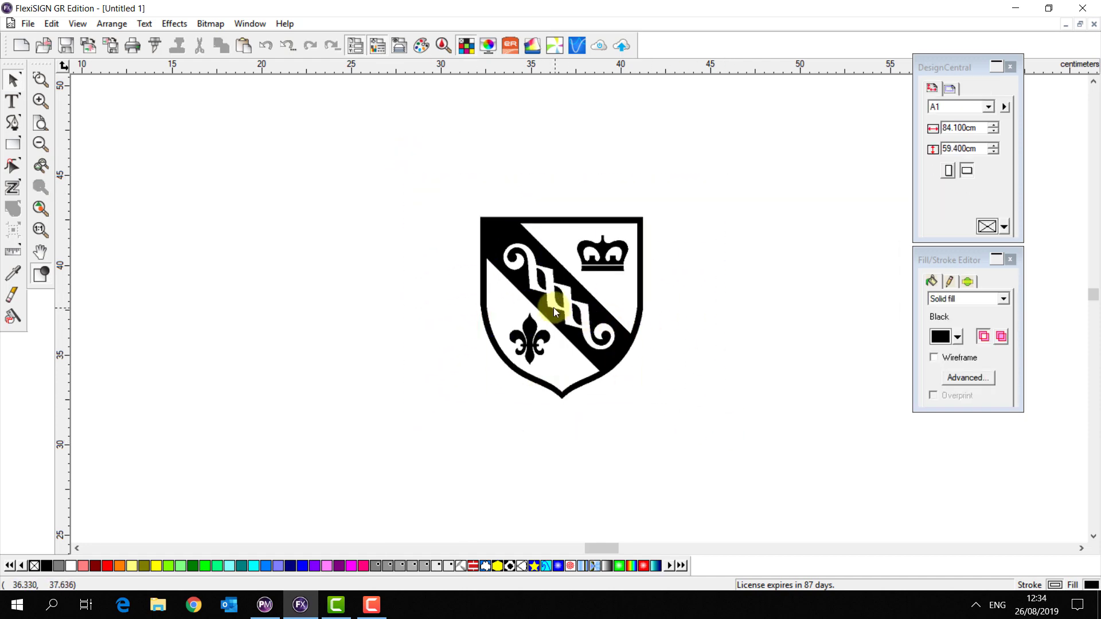
click(560, 303)
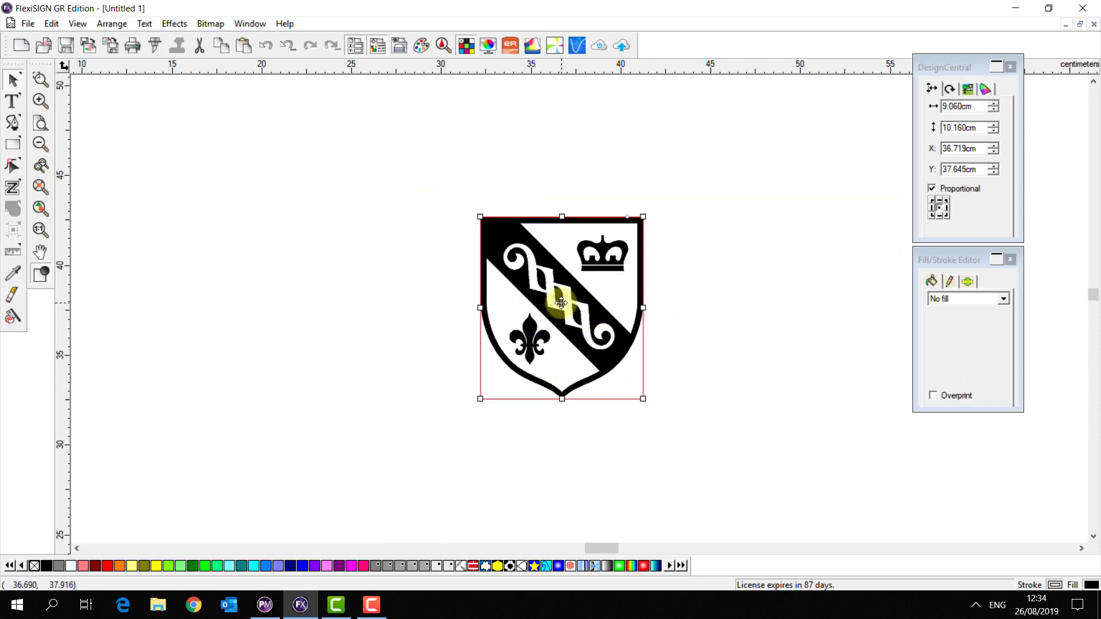
Try sending the shield to Cut/Plot, dismiss the no-cuttable-object warning, and close it
click(163, 49)
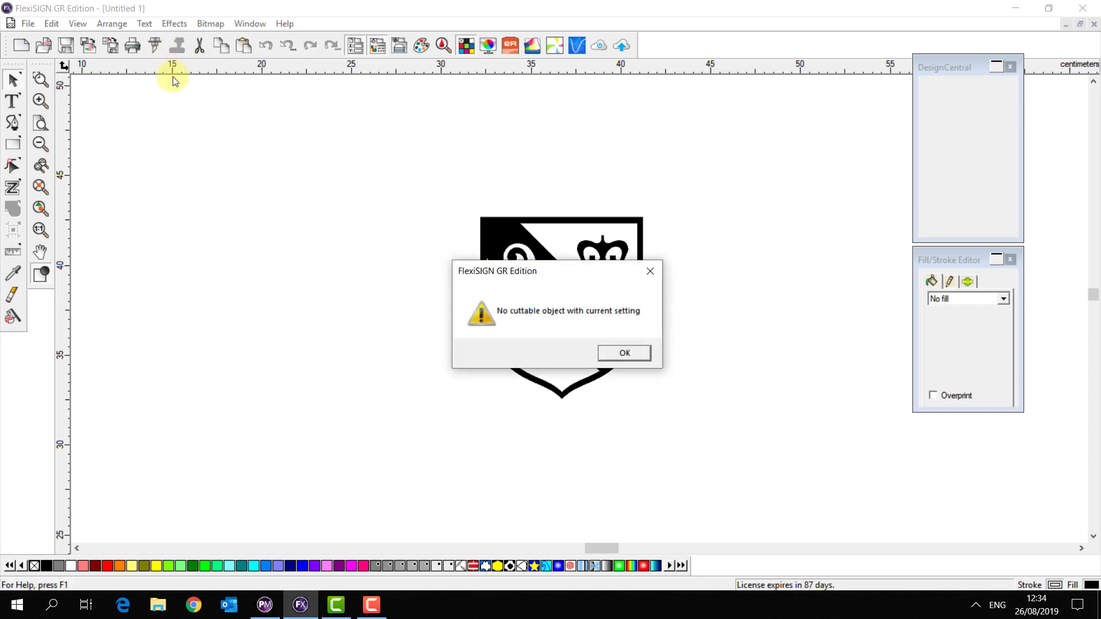
click(624, 353)
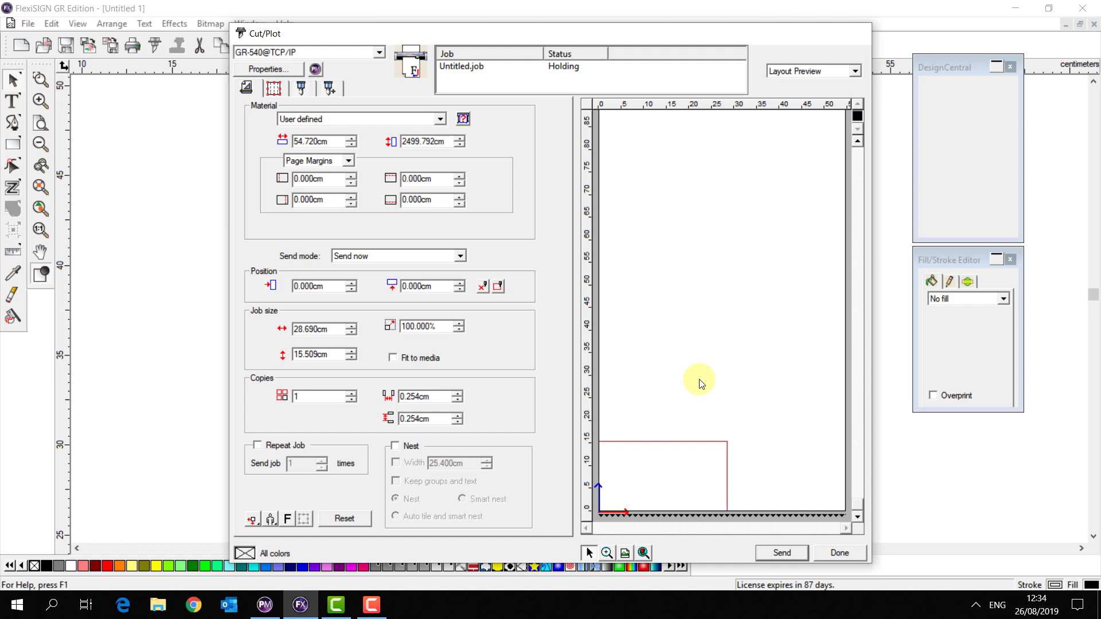
key(Escape)
click(717, 360)
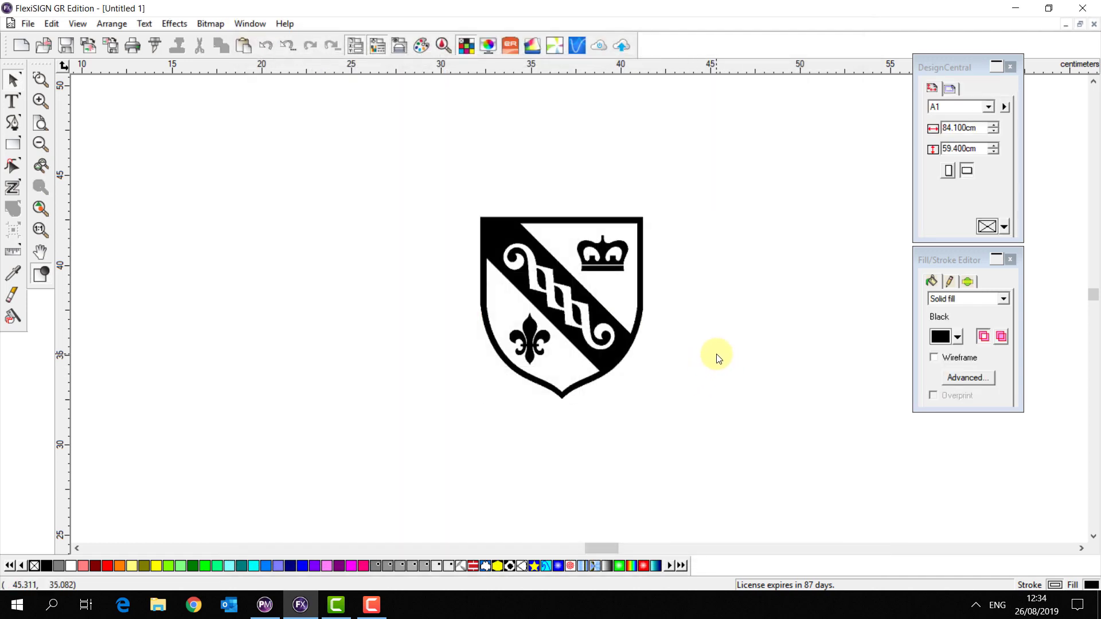
Auto-trace the shield bitmap into vector outlines
click(537, 285)
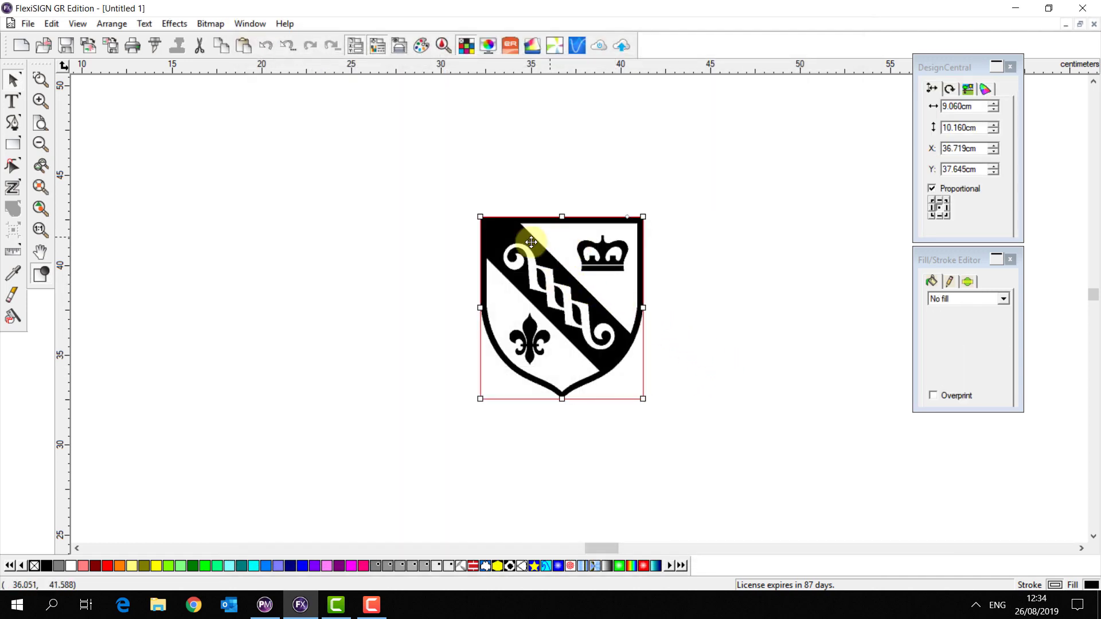
click(210, 26)
mouse_move(248, 147)
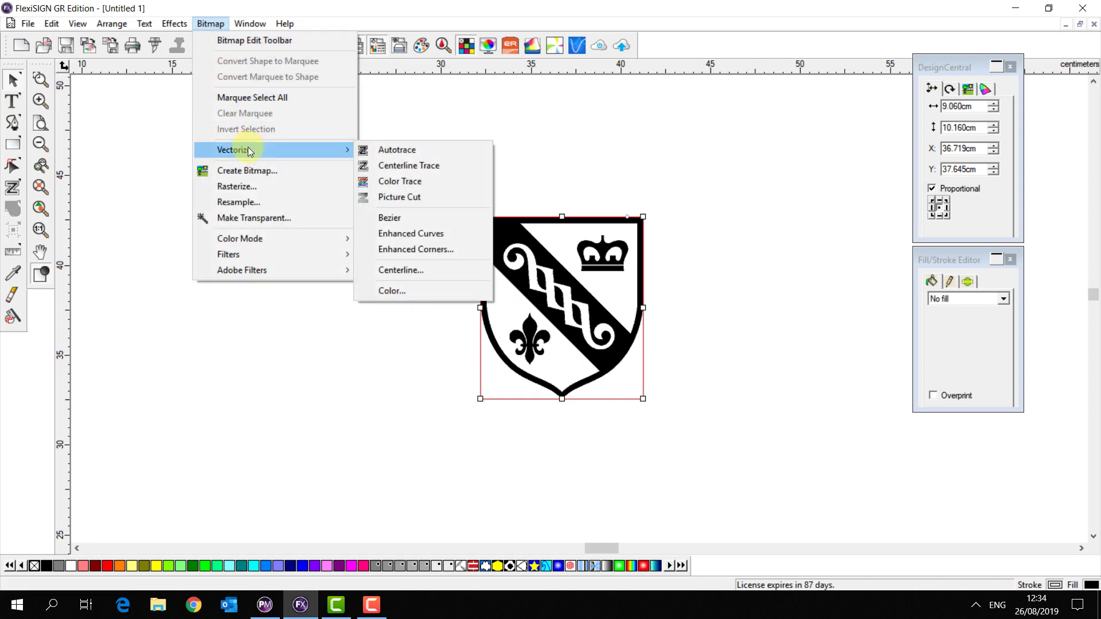
click(365, 160)
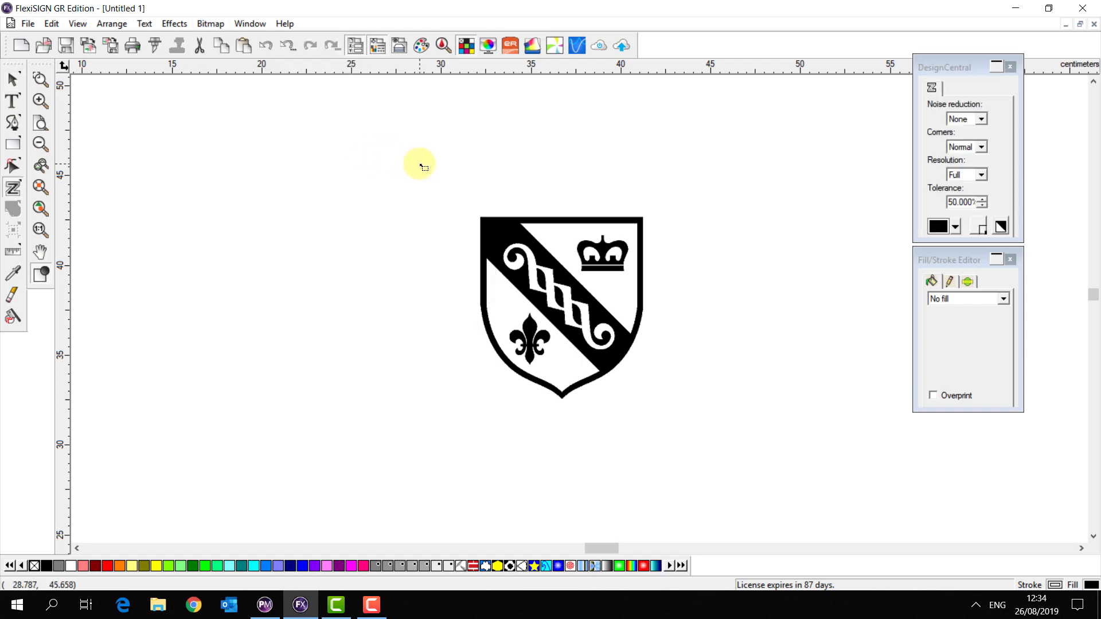
mouse_move(420, 164)
mouse_down()
mouse_move(518, 277)
mouse_move(724, 458)
mouse_up()
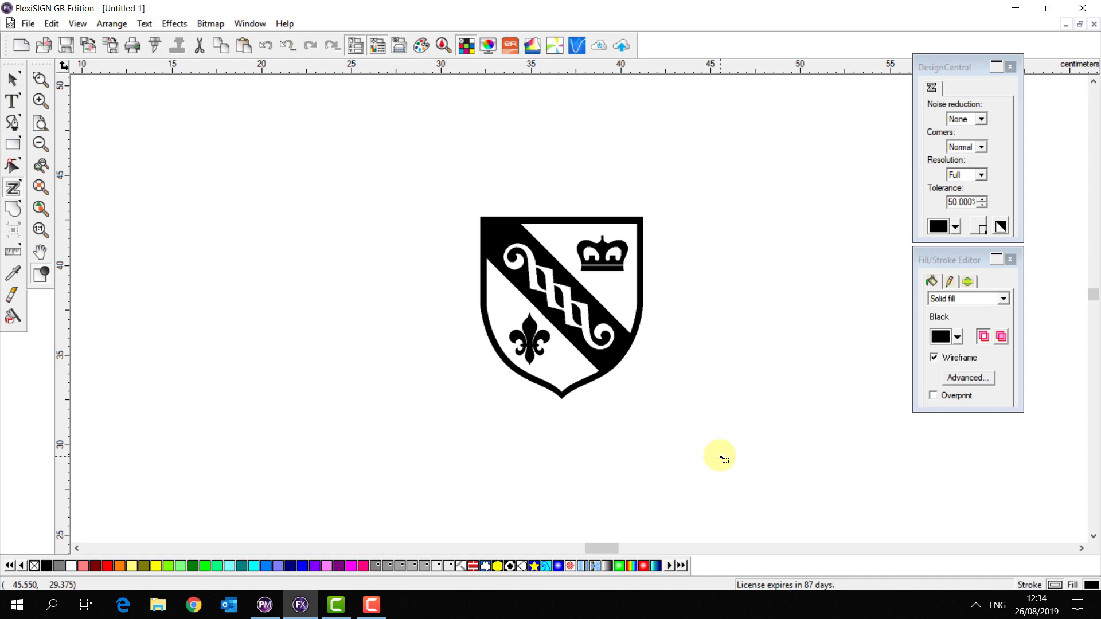
Drag the shield bitmap to the right to reveal the traced outline
click(13, 79)
click(637, 290)
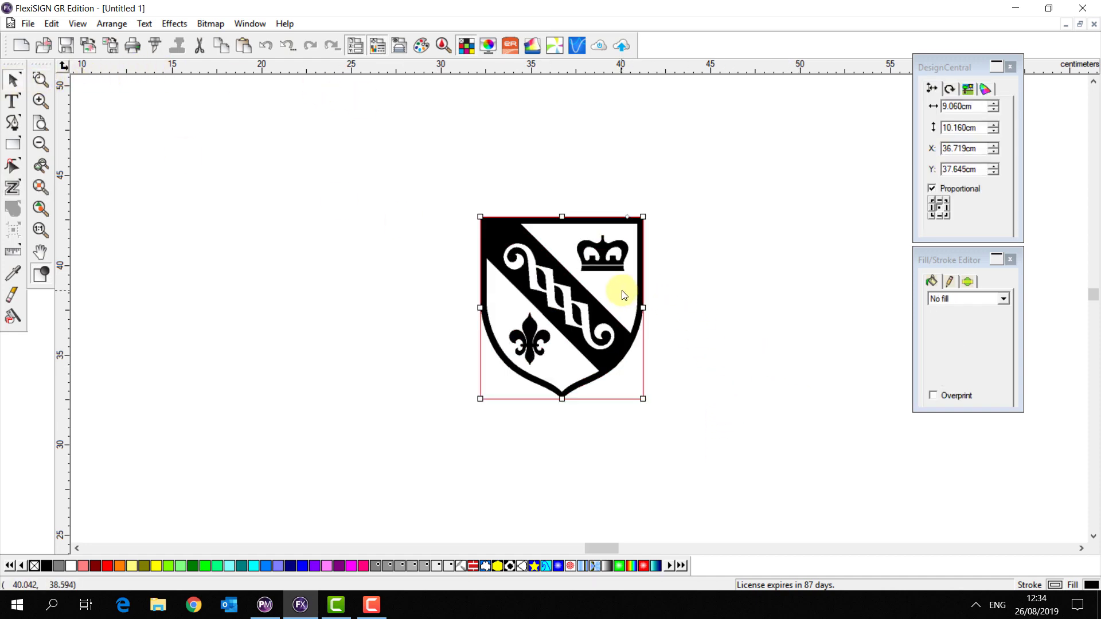
drag(625, 293, 823, 290)
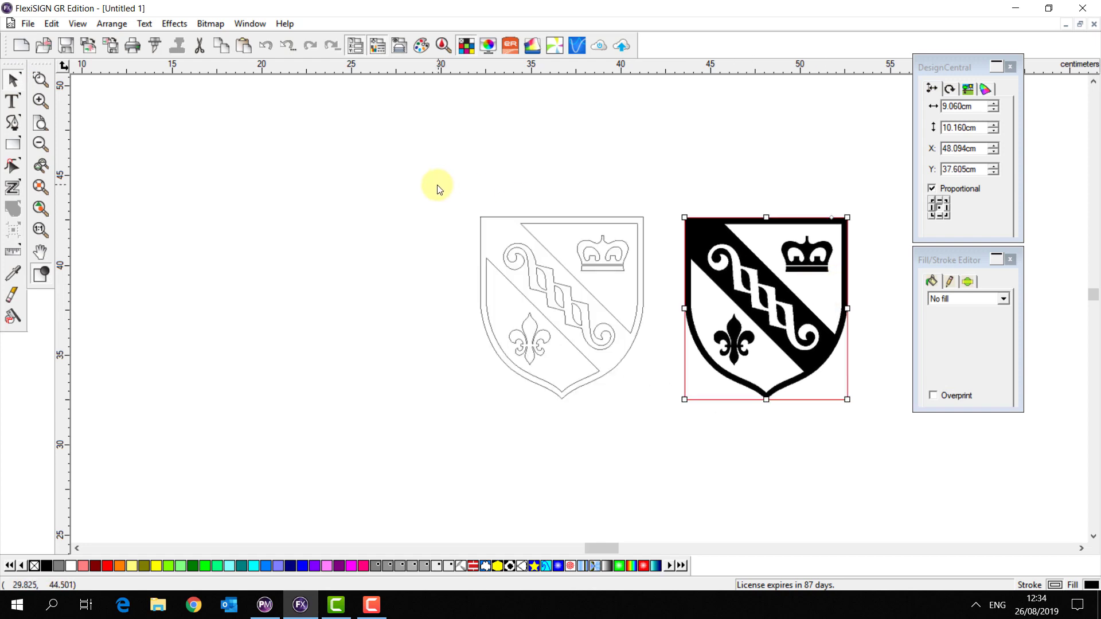
Marquee-select the outlined shield on the left
click(423, 193)
drag(445, 182, 662, 408)
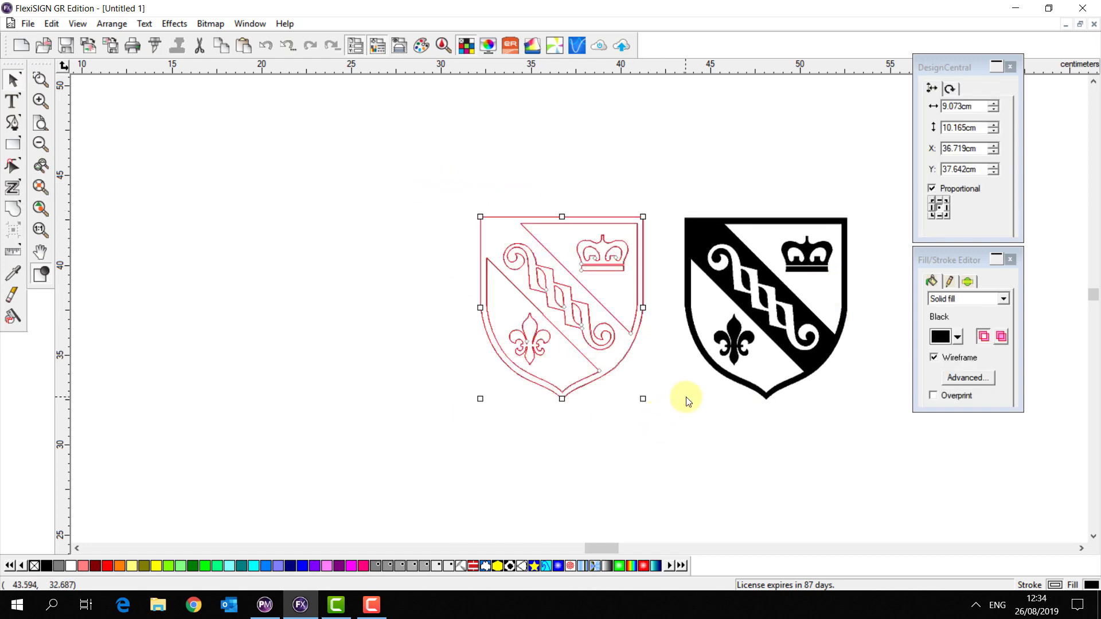
scroll(704, 391, up, 2)
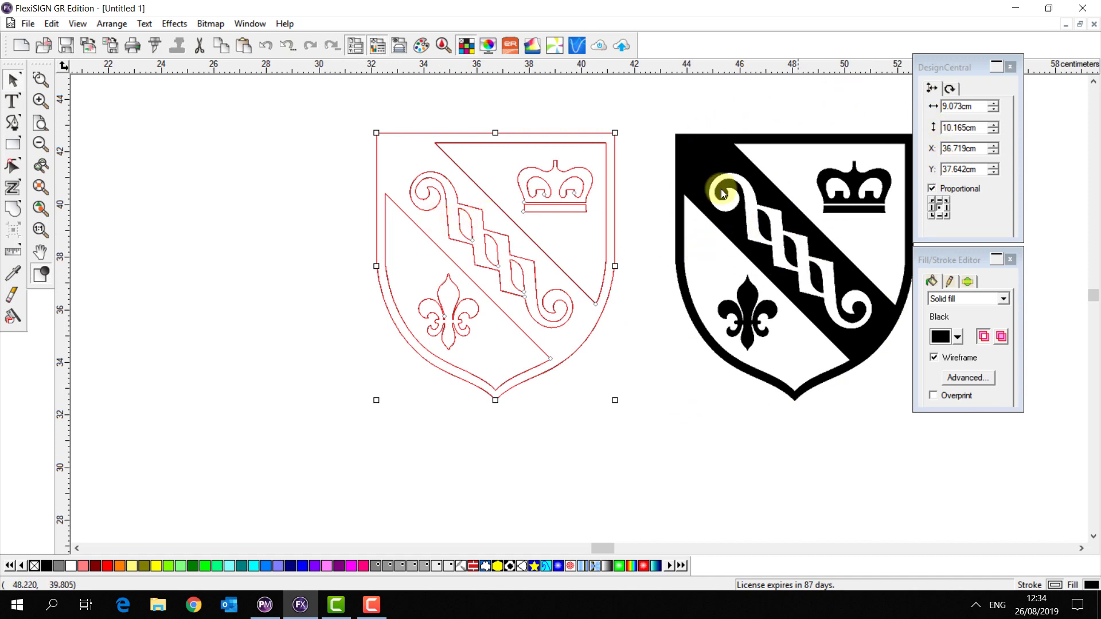
click(644, 358)
drag(351, 115, 647, 411)
click(651, 406)
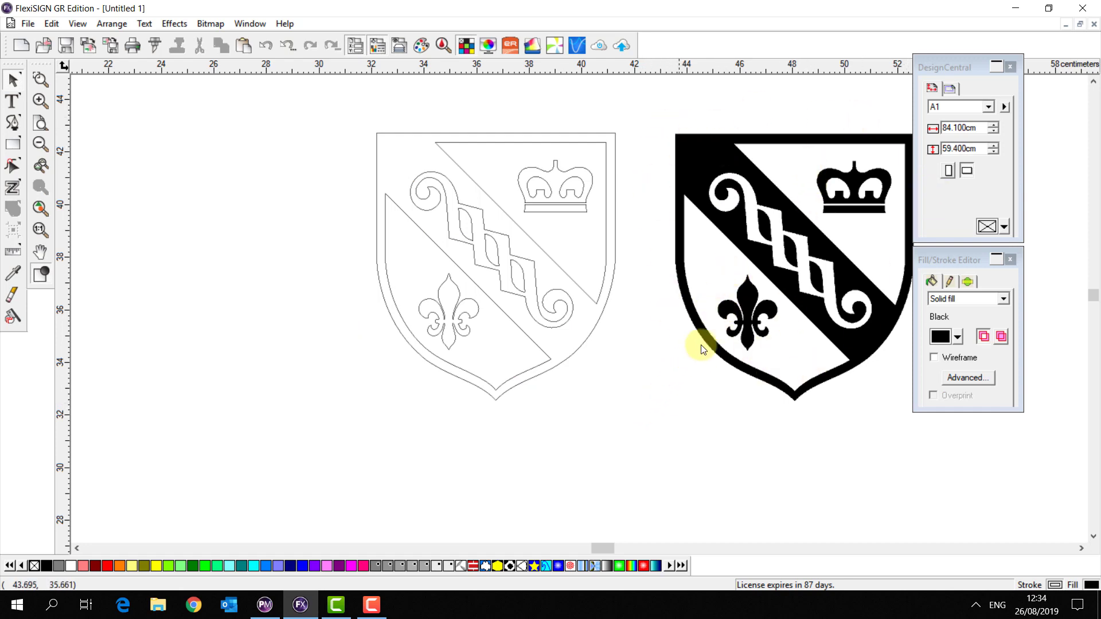
drag(332, 114, 641, 424)
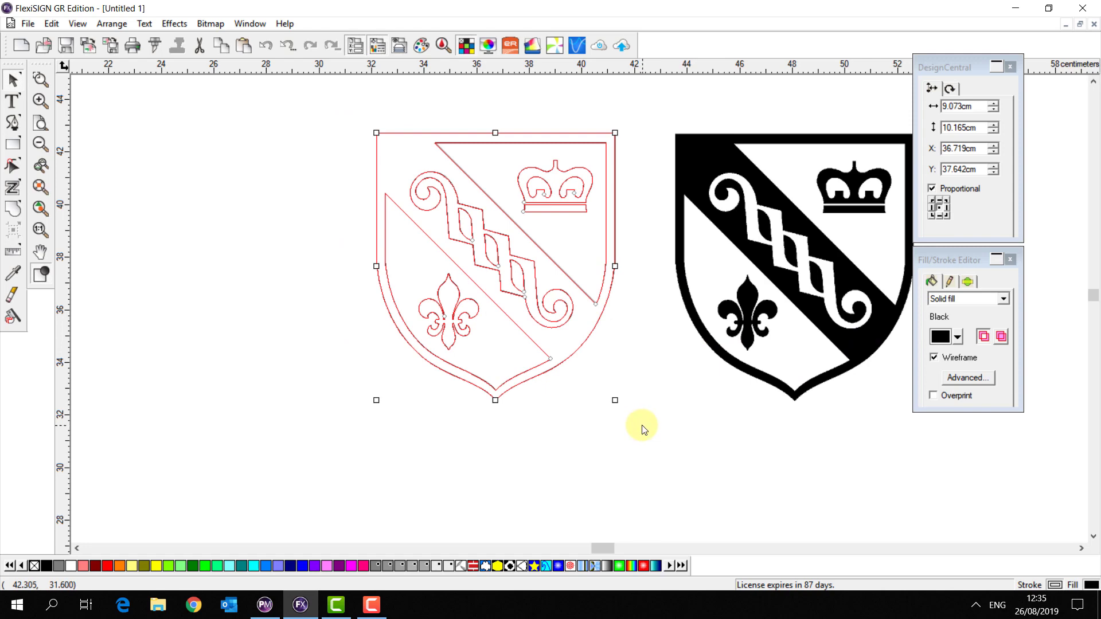
Offset the shield 1.345cm across and 0.234cm up in Cut/Plot, then select both shields
click(155, 46)
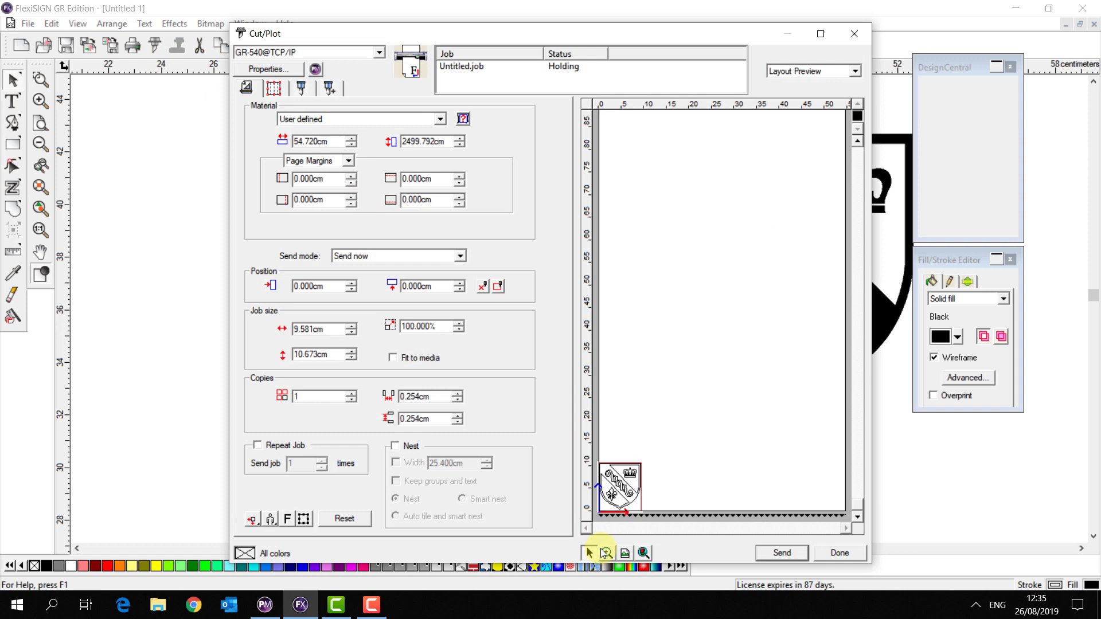
click(606, 552)
drag(599, 445, 648, 499)
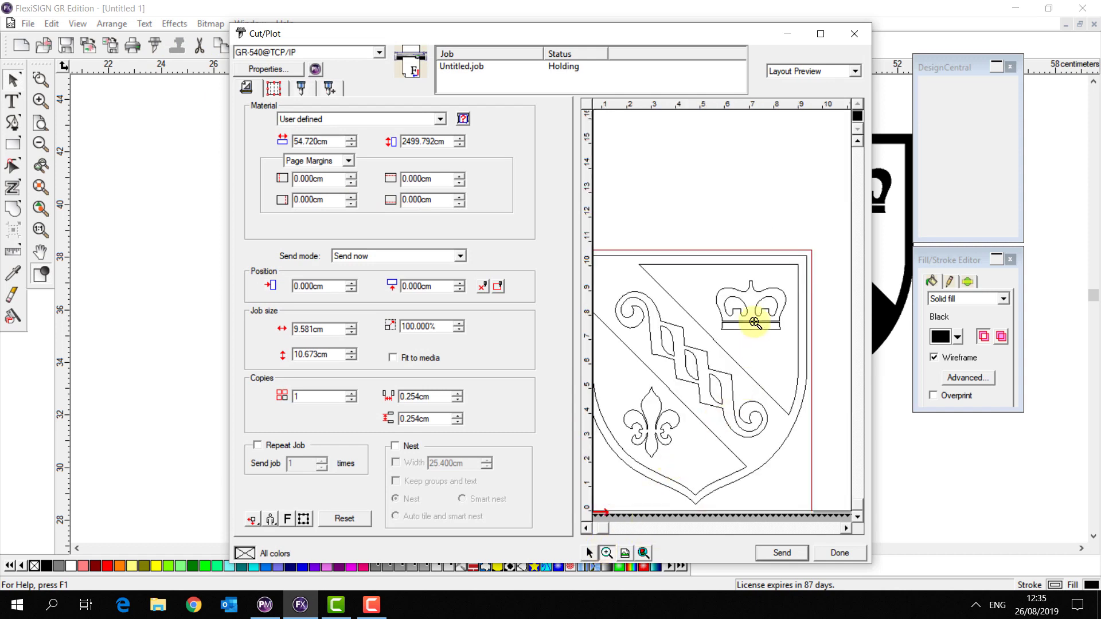
click(588, 553)
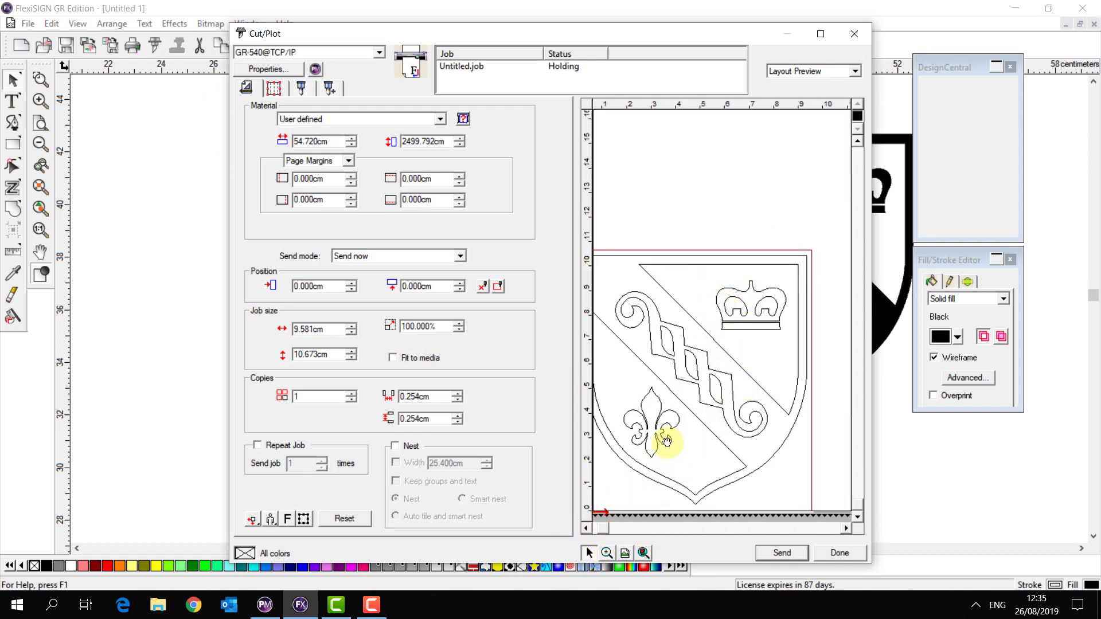
drag(658, 368, 697, 442)
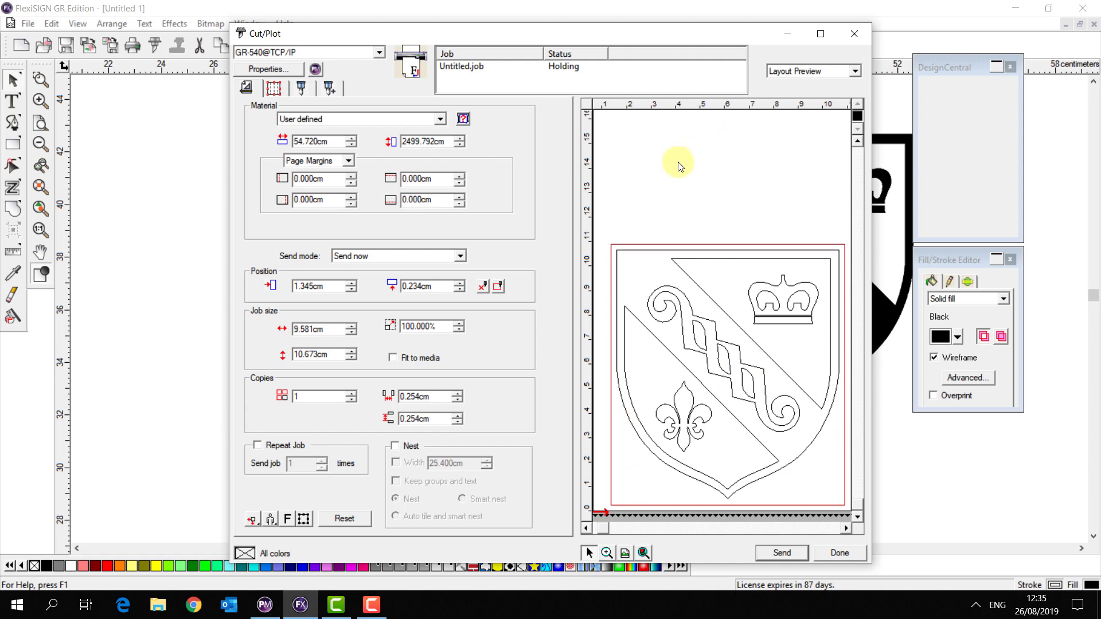
click(837, 558)
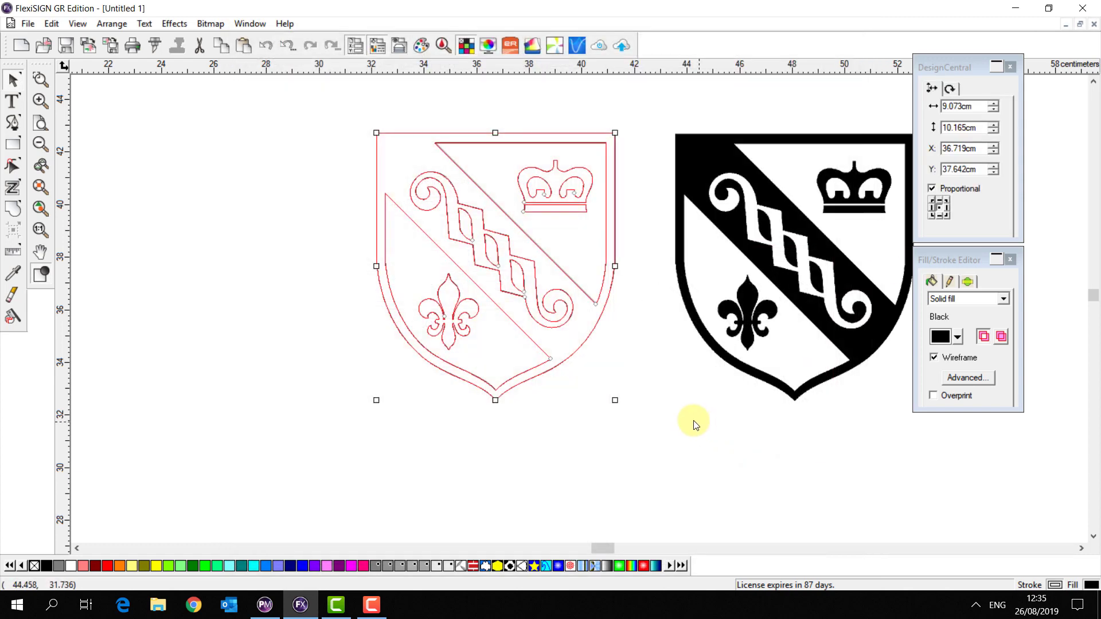
click(619, 437)
drag(344, 100, 969, 457)
Delete both shields, then import Indian.tif and place it on the page
key(Delete)
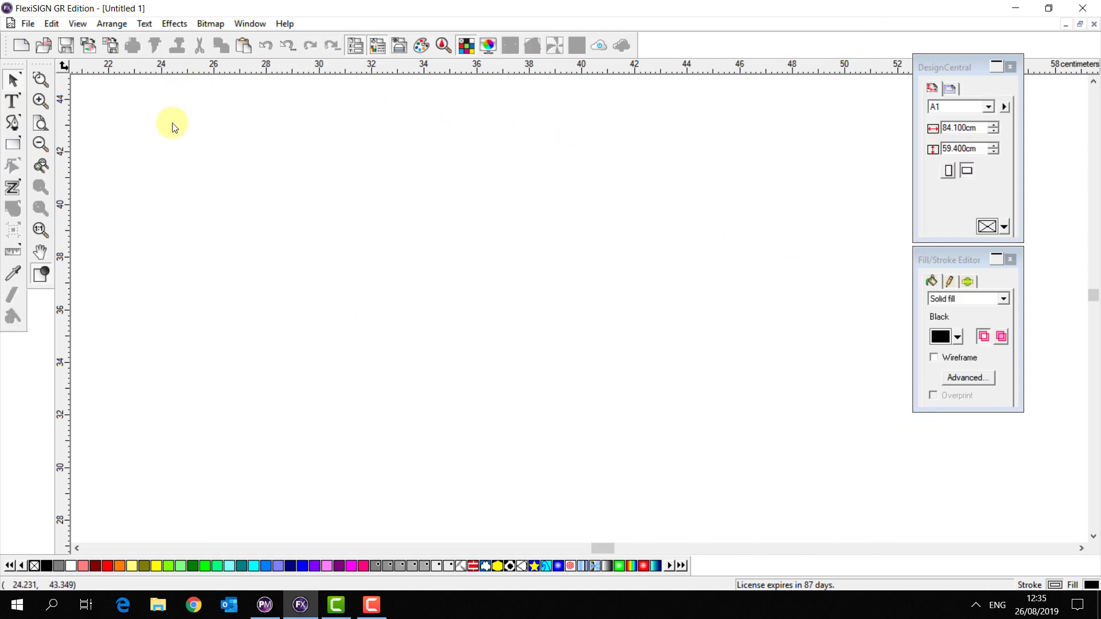
click(86, 46)
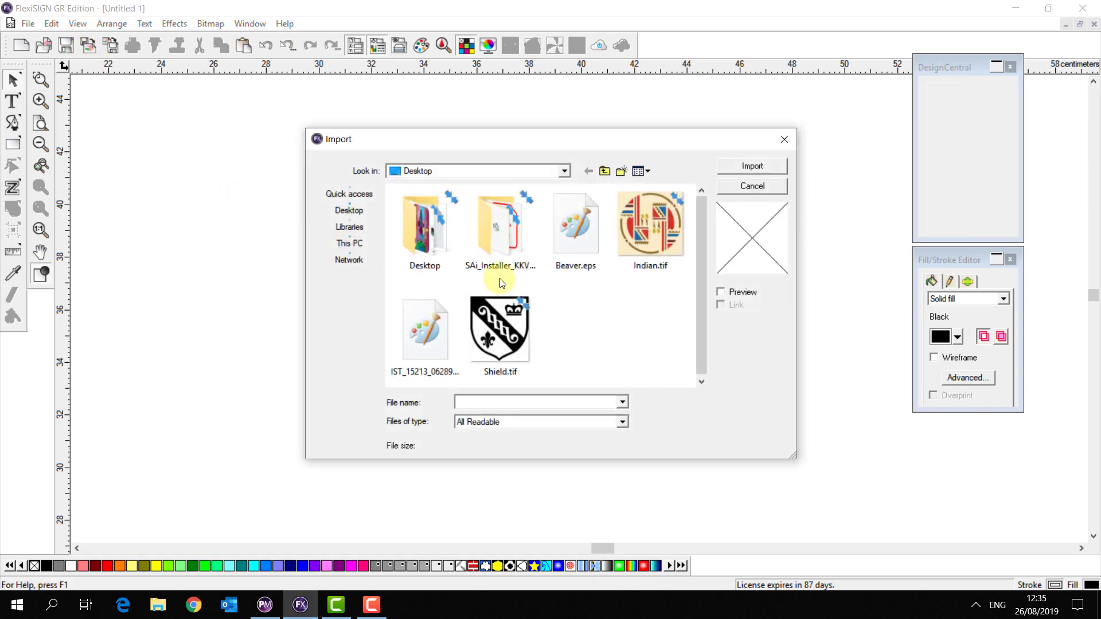
click(640, 240)
double_click(640, 239)
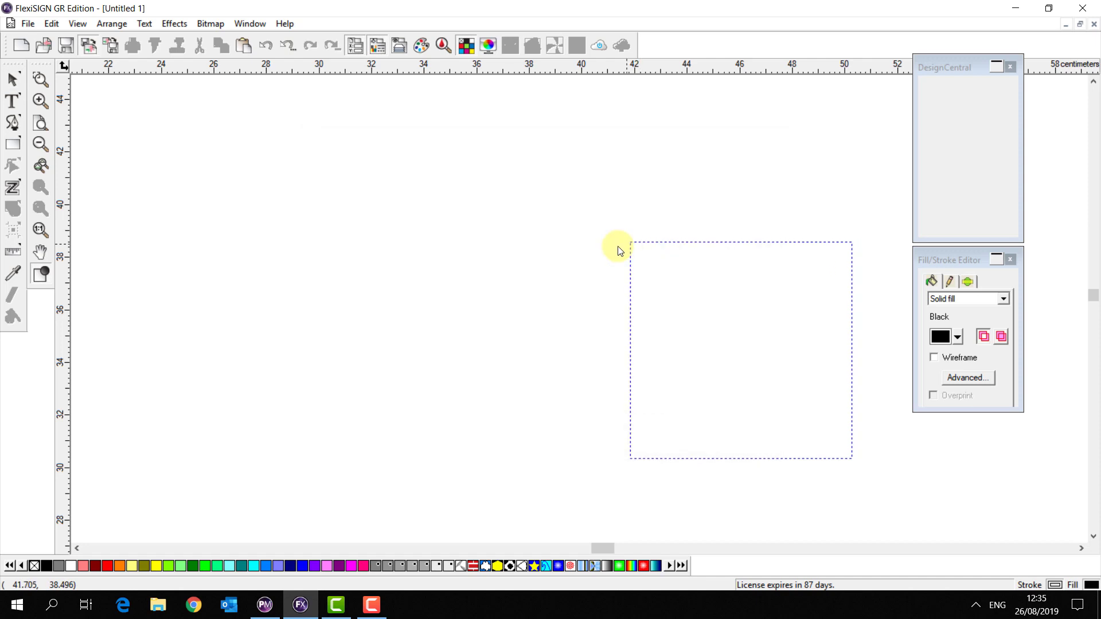
click(431, 214)
click(369, 276)
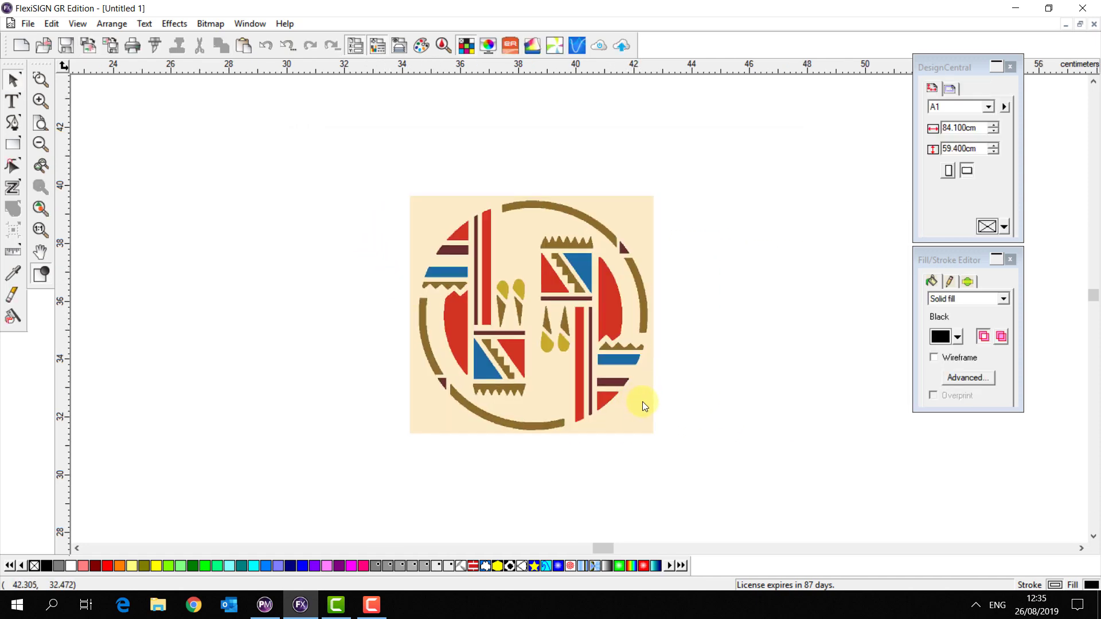
scroll(642, 401, up, 2)
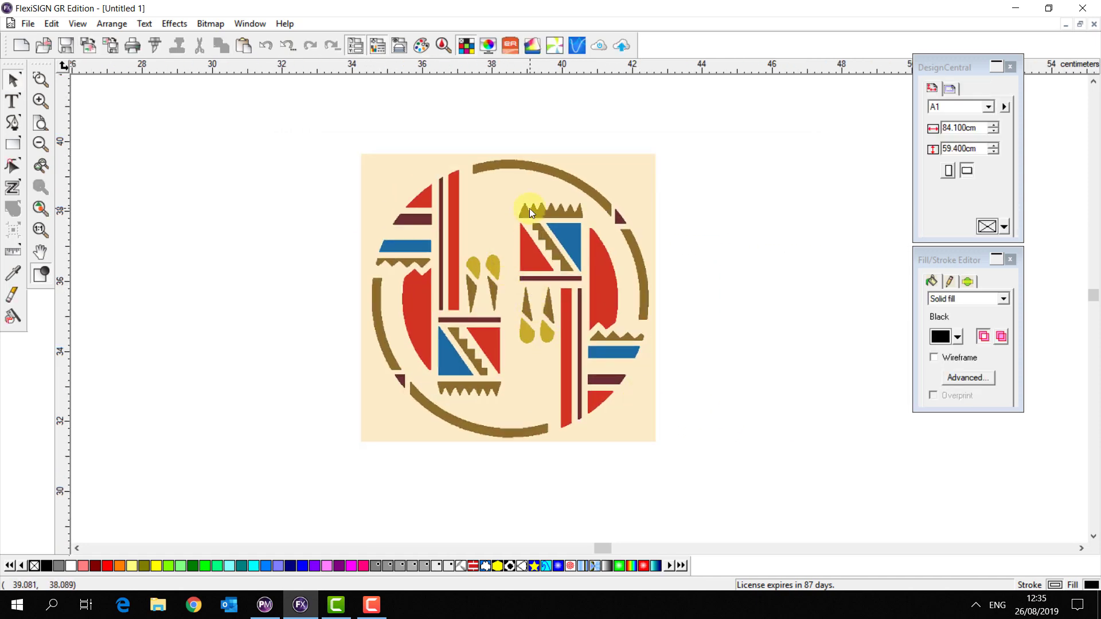
scroll(529, 212, up, 1)
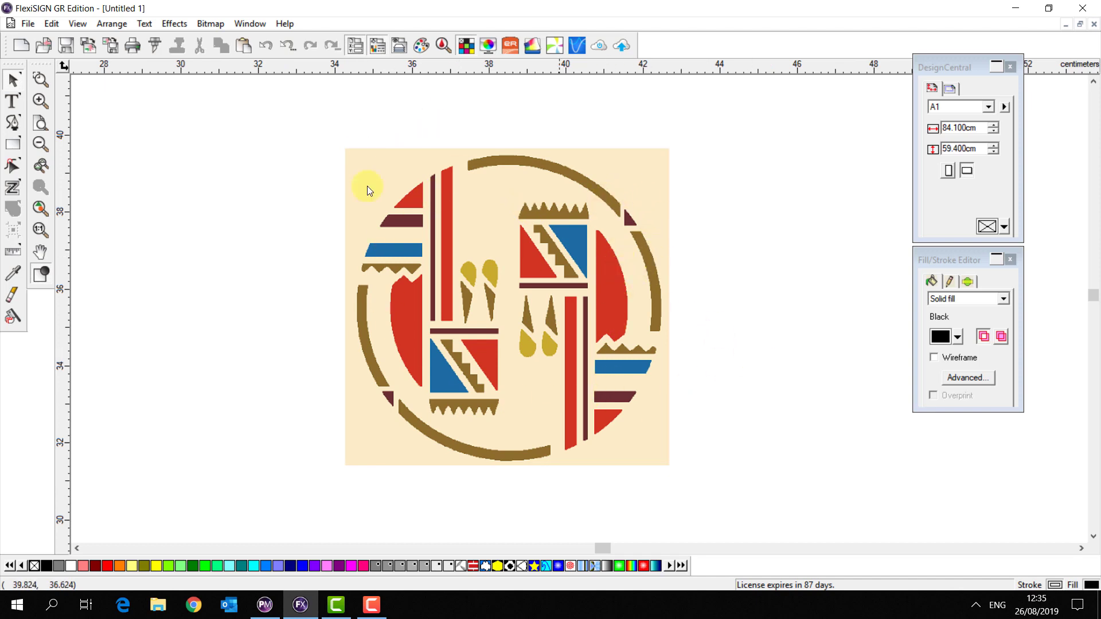
Start a Color Trace of the Indian bitmap with 10 trace colours
click(202, 27)
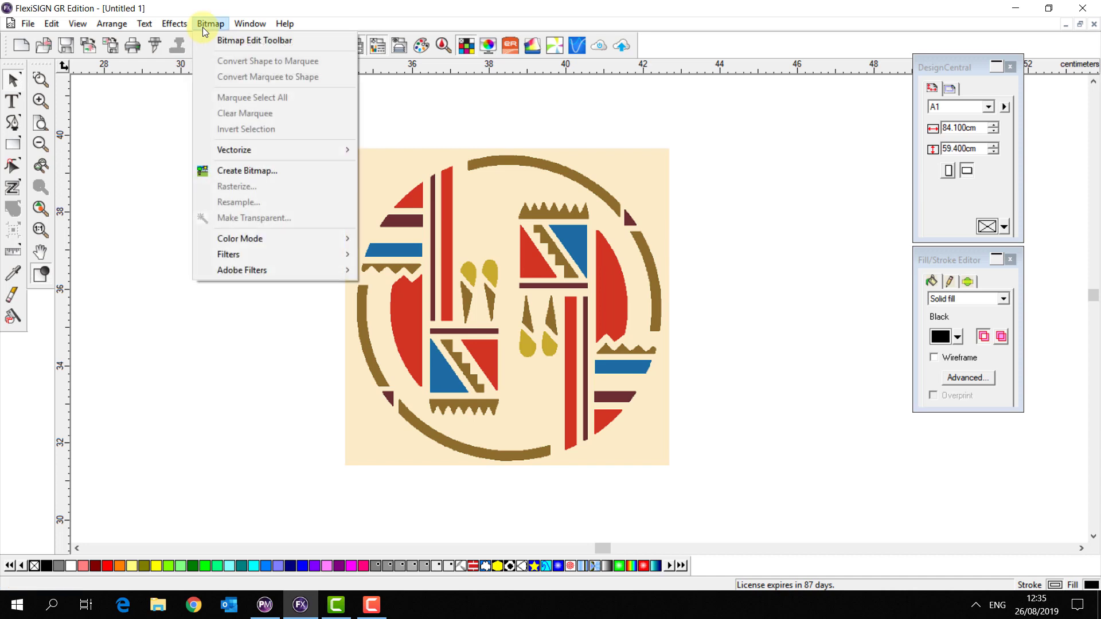
mouse_move(256, 148)
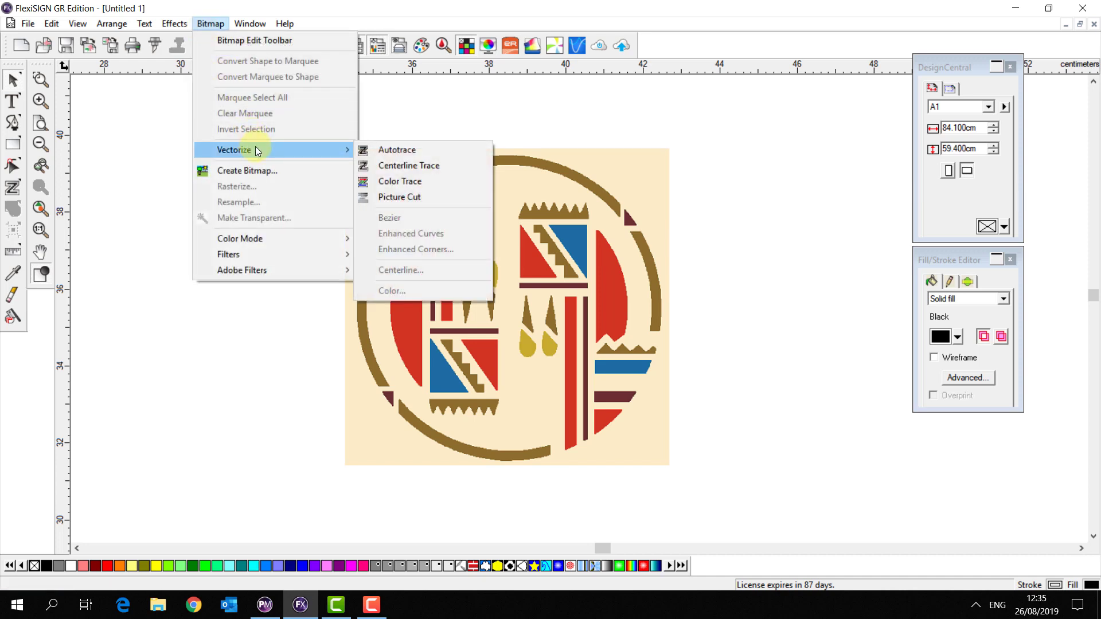
click(418, 187)
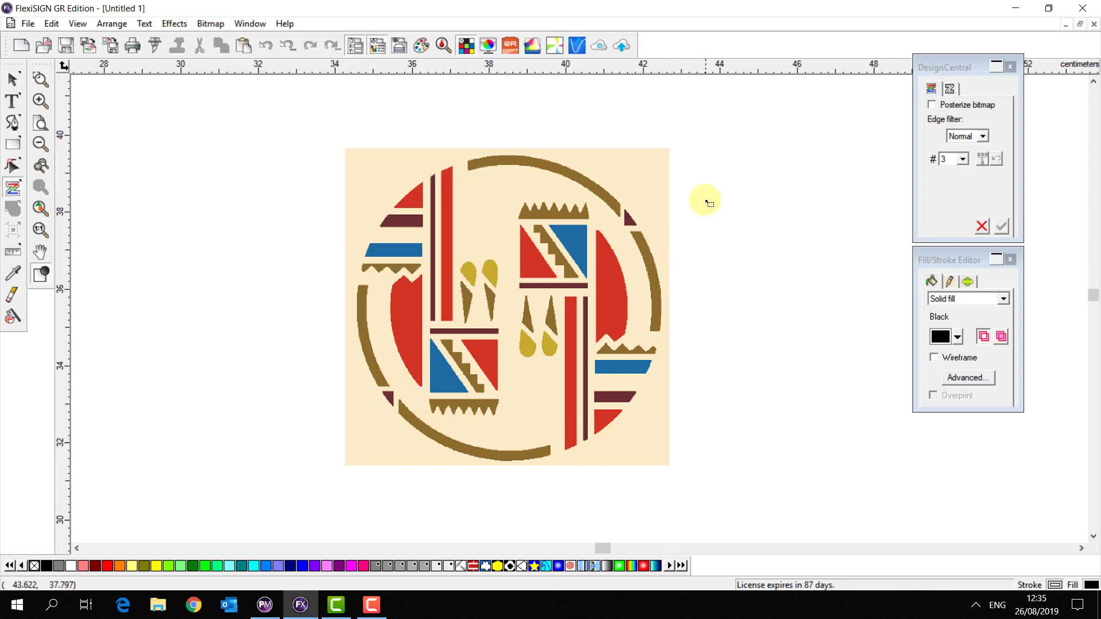
click(963, 160)
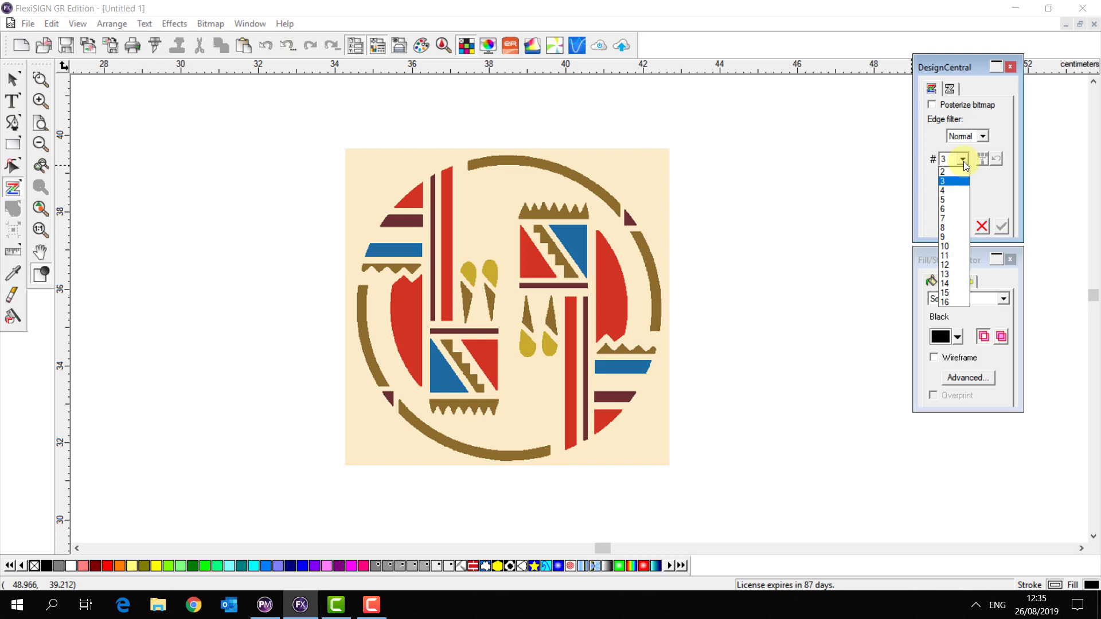
click(953, 246)
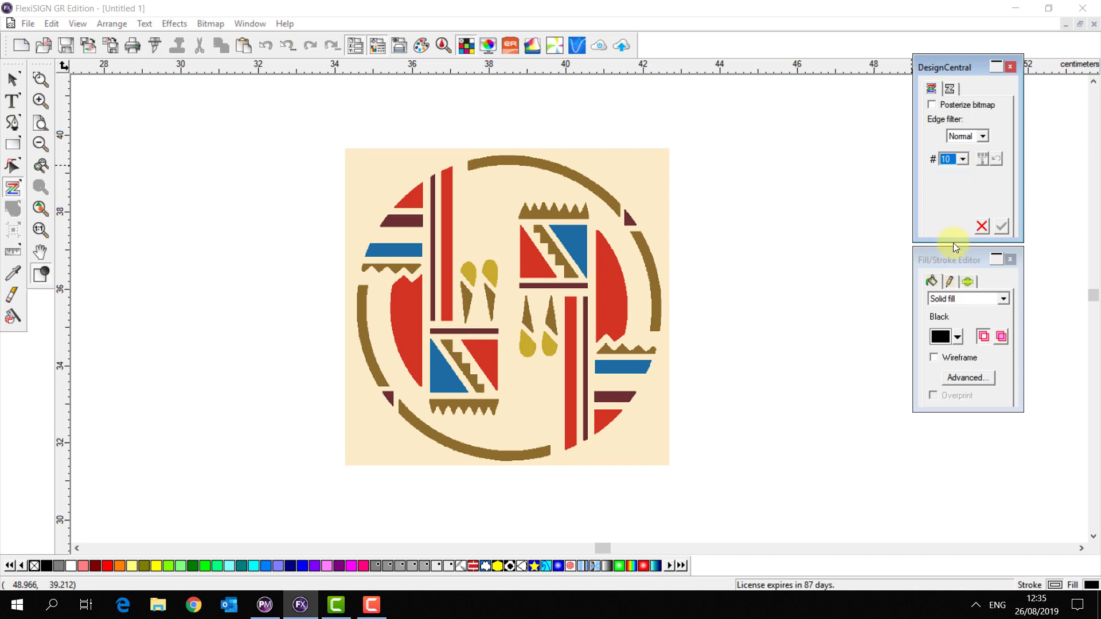
Mark the whole Indian image, preview the first colour region, and apply the colour trace
click(302, 135)
drag(325, 162, 753, 519)
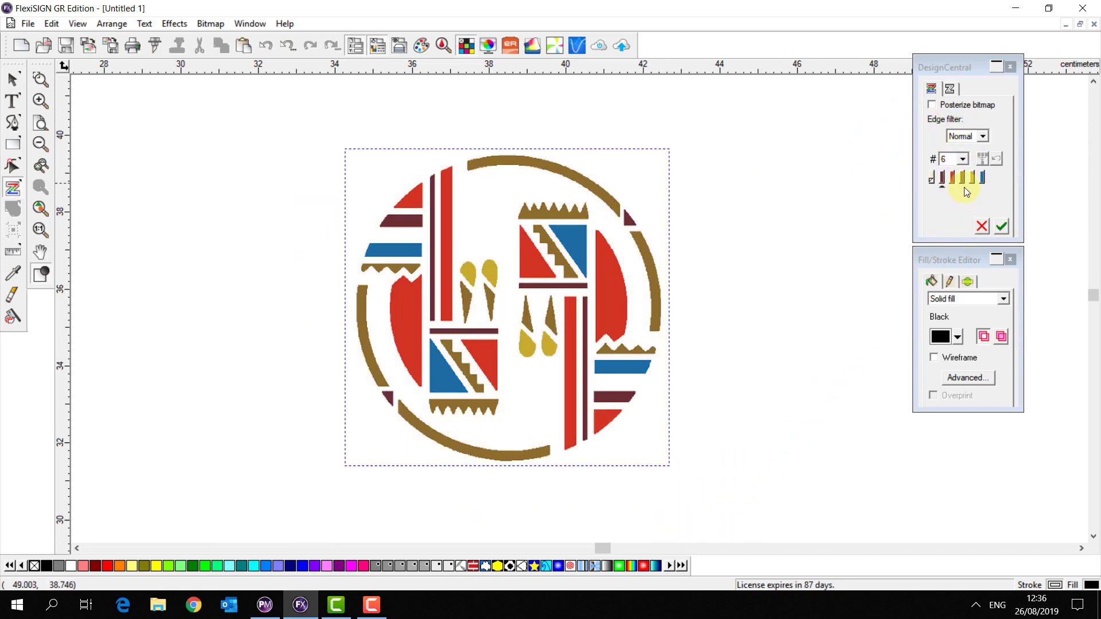
click(932, 181)
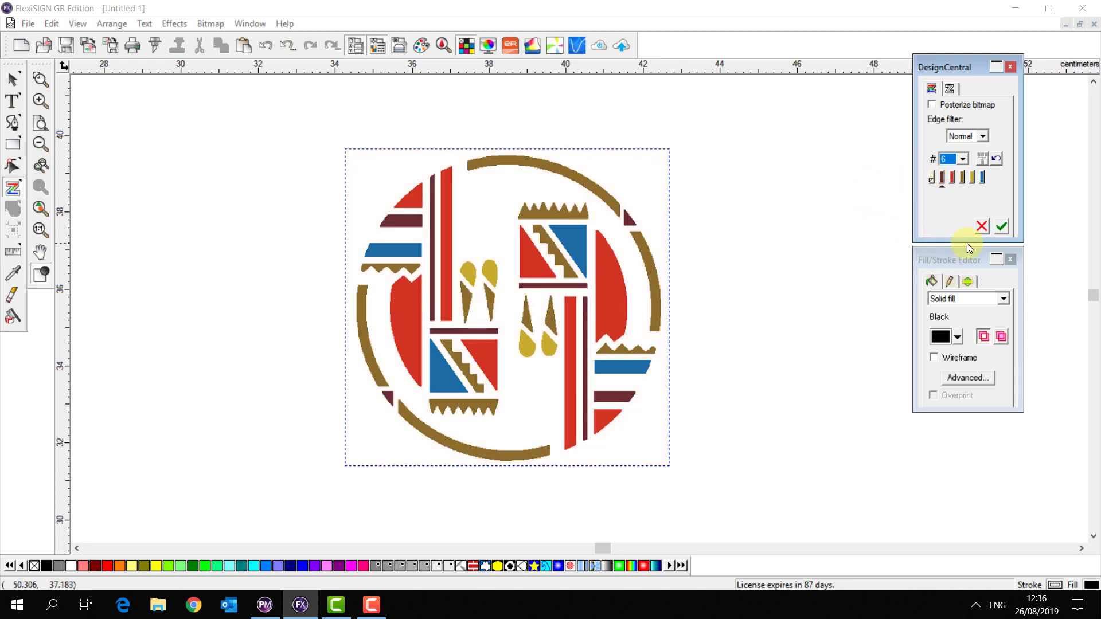
click(1002, 228)
Move the original bitmap off to the left and select the traced colour design
click(13, 79)
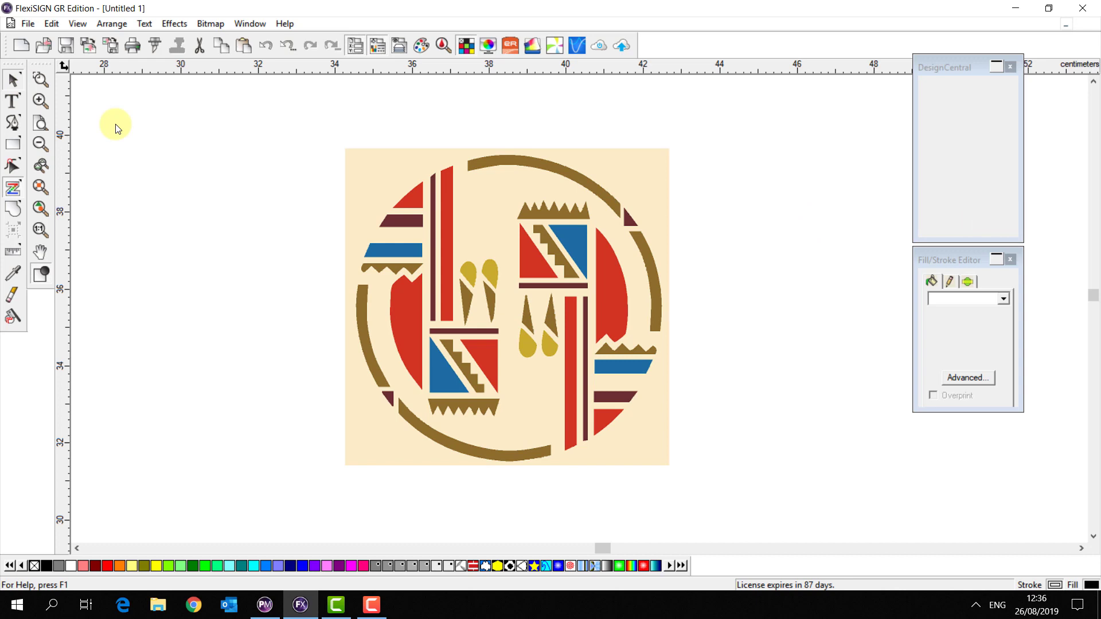
click(352, 162)
click(746, 167)
click(660, 164)
drag(661, 166, 247, 141)
drag(344, 132, 724, 423)
scroll(668, 366, up, 1)
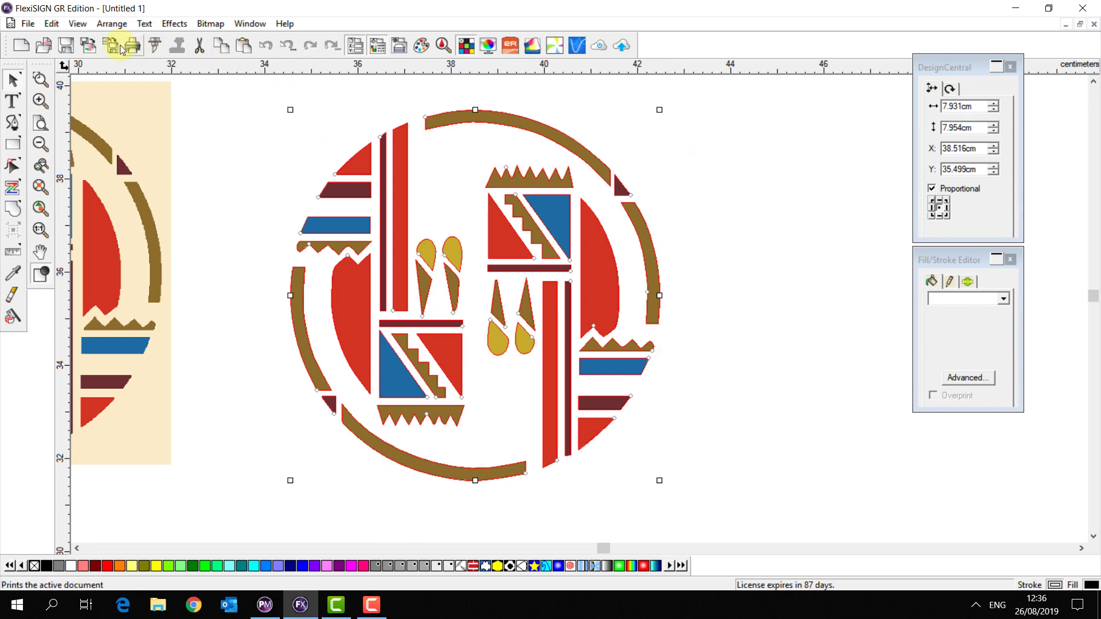
click(153, 46)
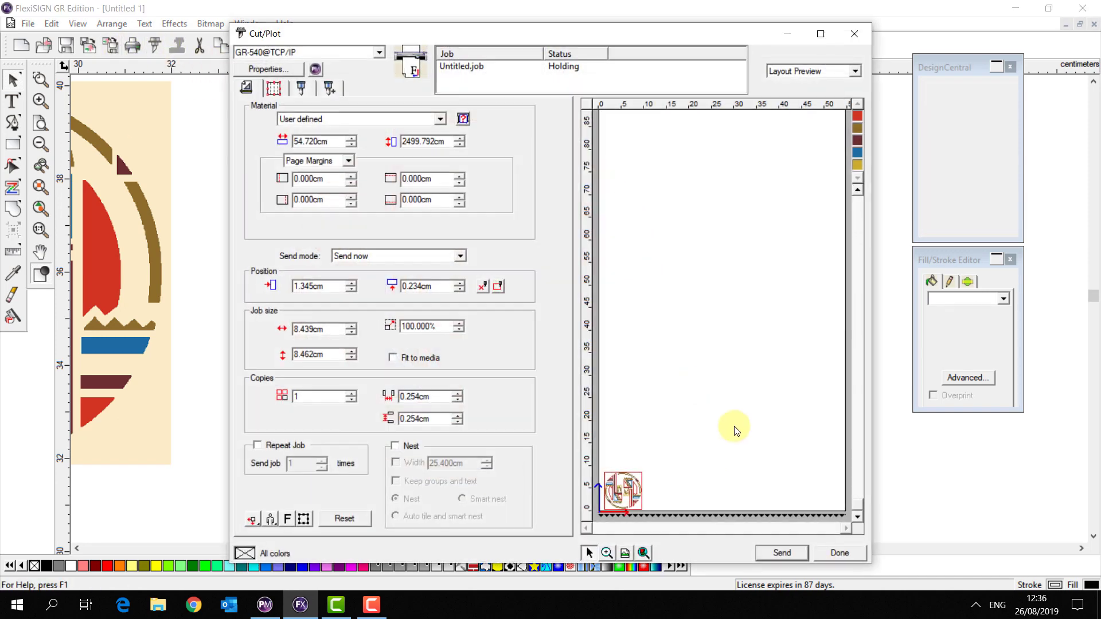
click(607, 553)
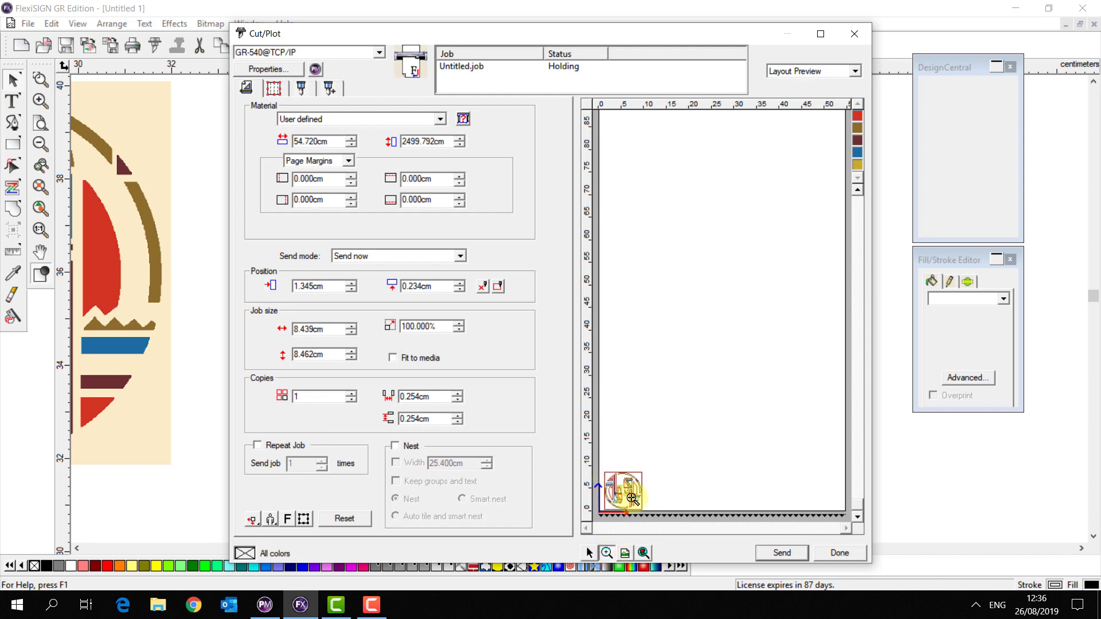
drag(600, 468, 679, 520)
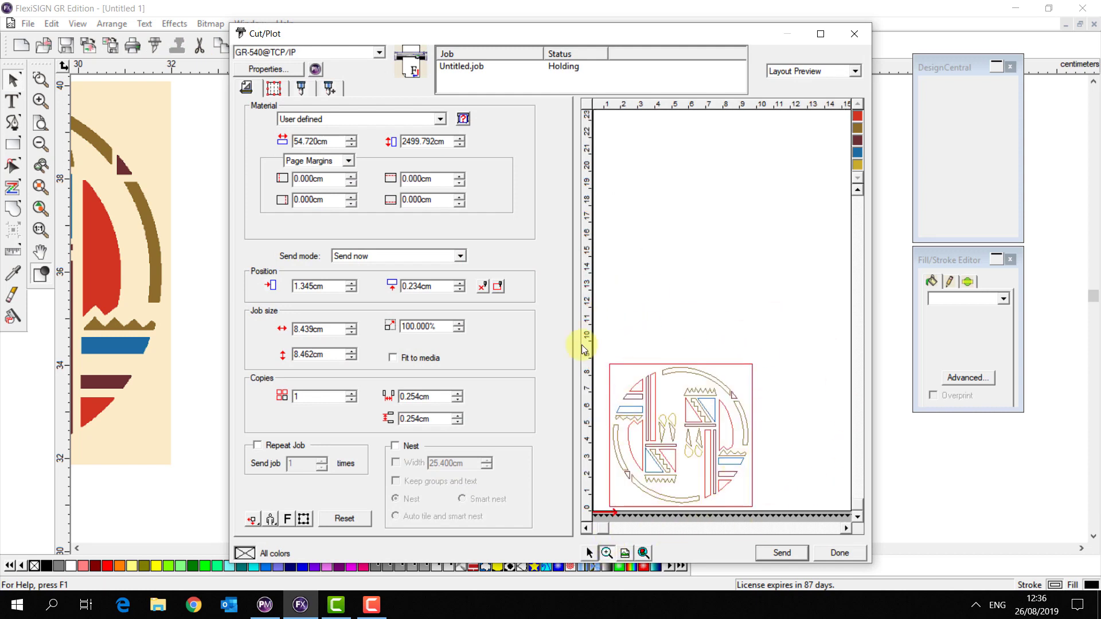
click(830, 551)
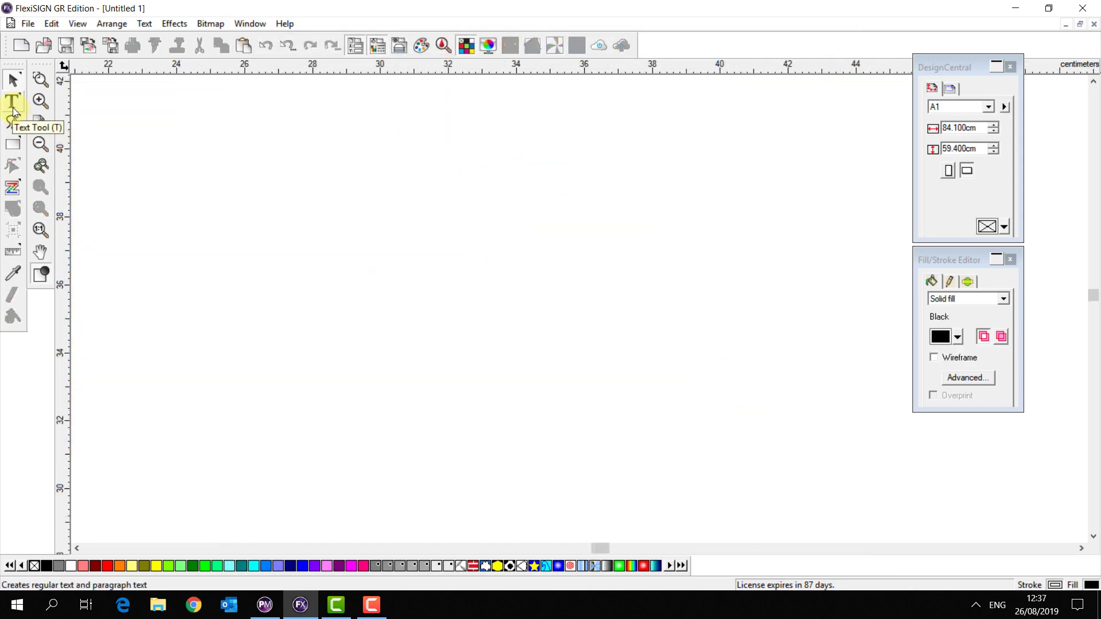
Add the text line 'My Roland GR Cutter' on the page
click(12, 104)
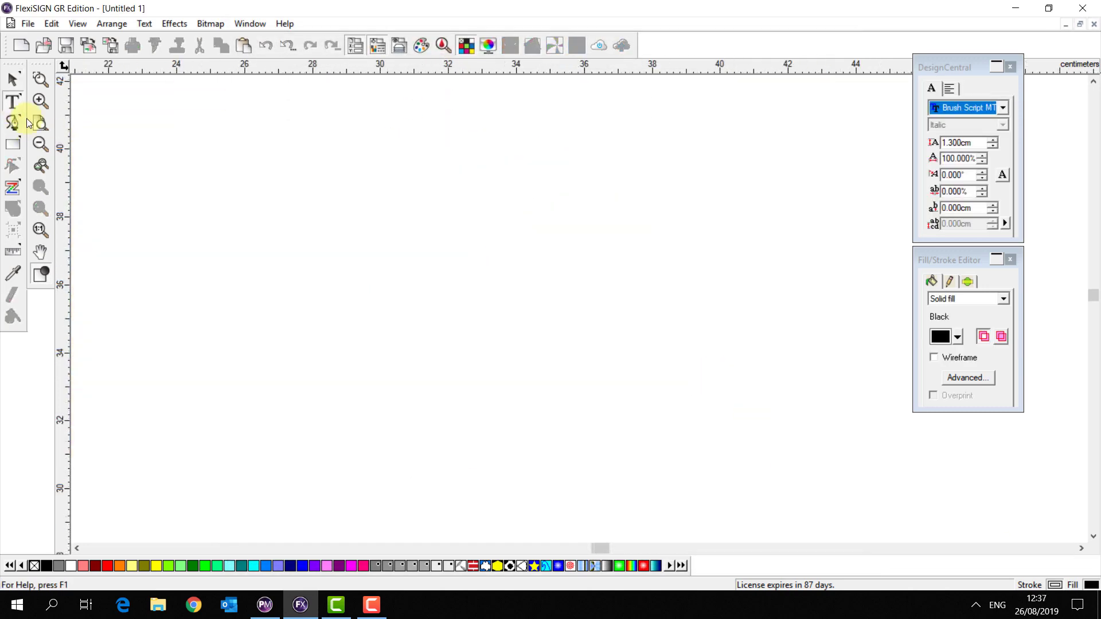
click(324, 262)
text(My Roland)
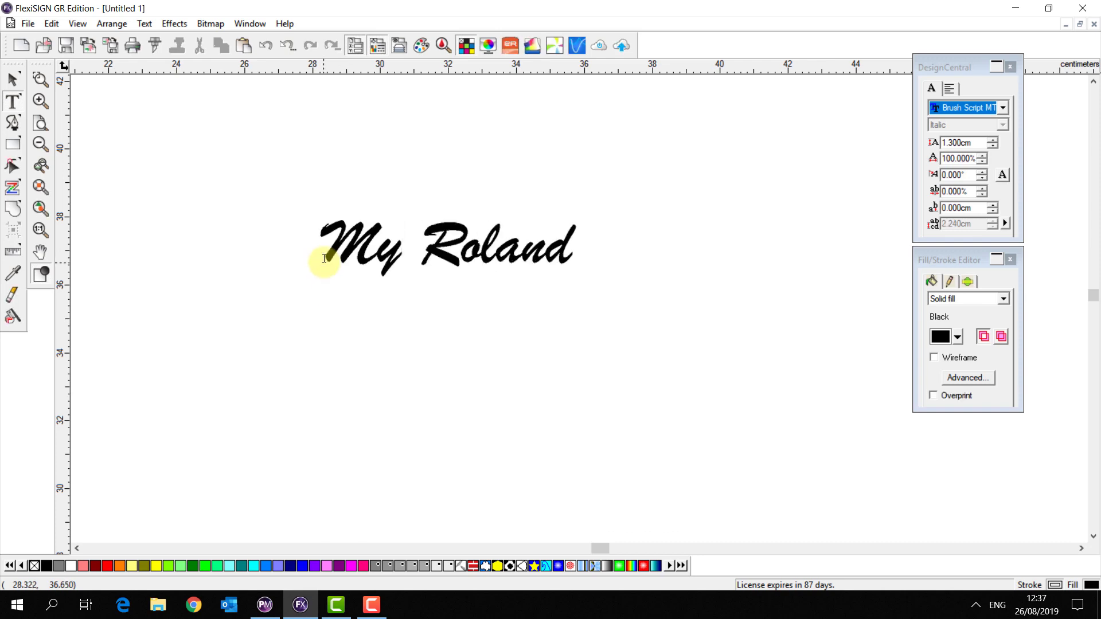
text( GR Cutter)
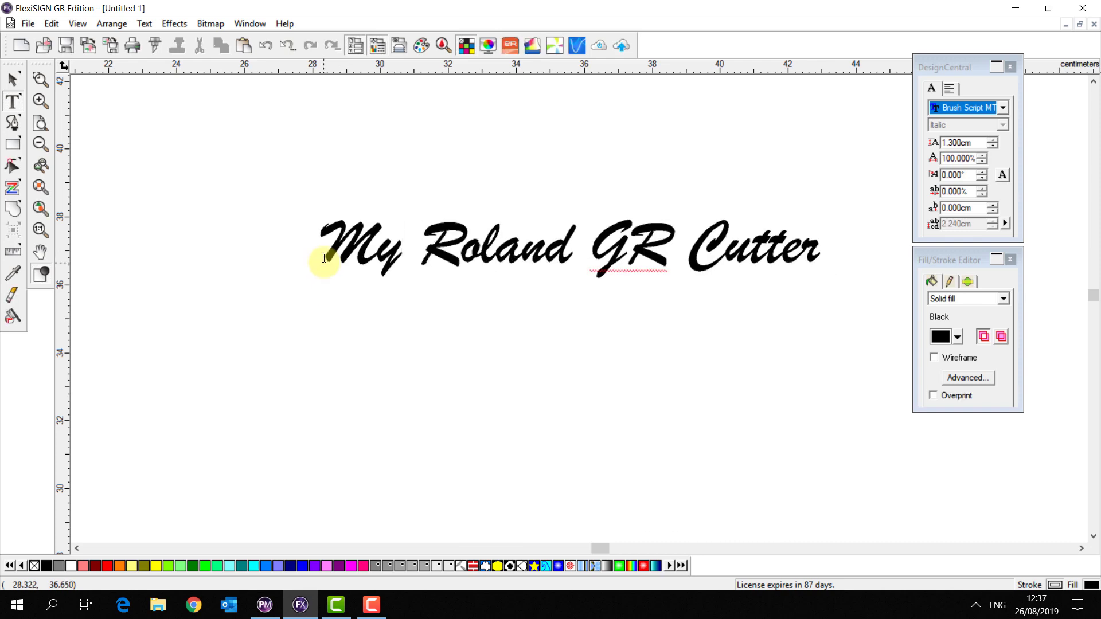
Select the whole script text line and zoom in to inspect the letters
click(12, 80)
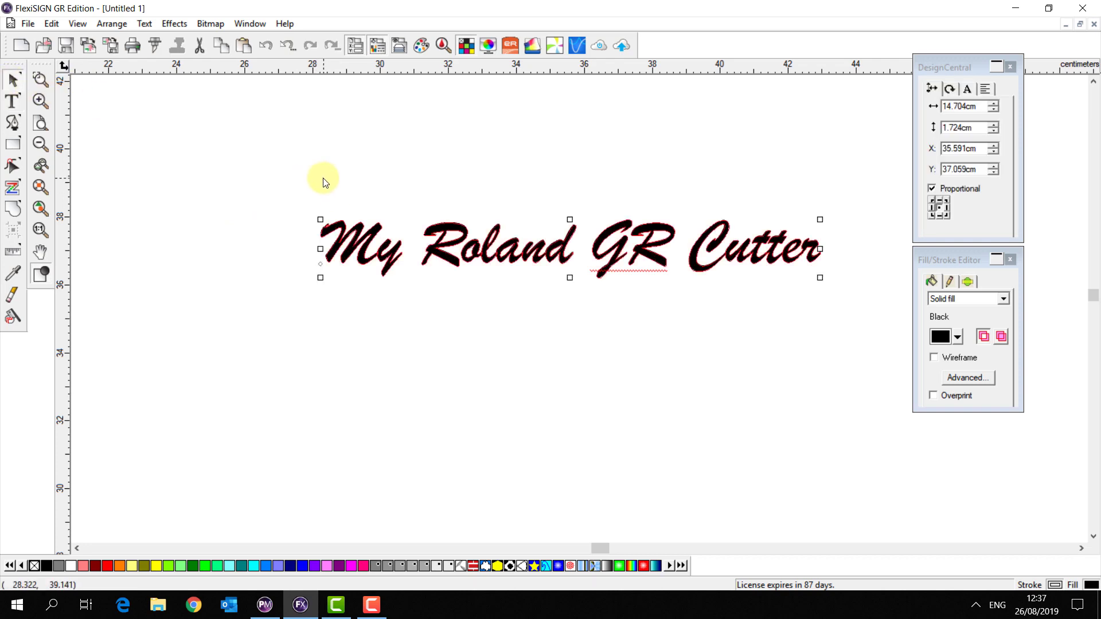
drag(258, 172, 868, 356)
scroll(835, 295, up, 1)
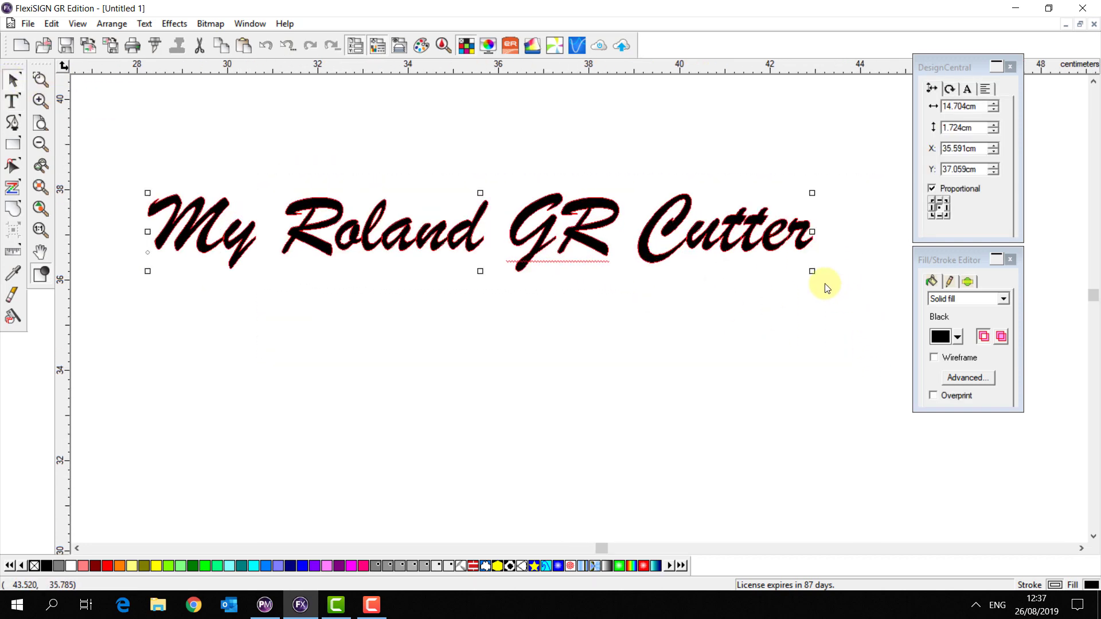
scroll(825, 286, up, 5)
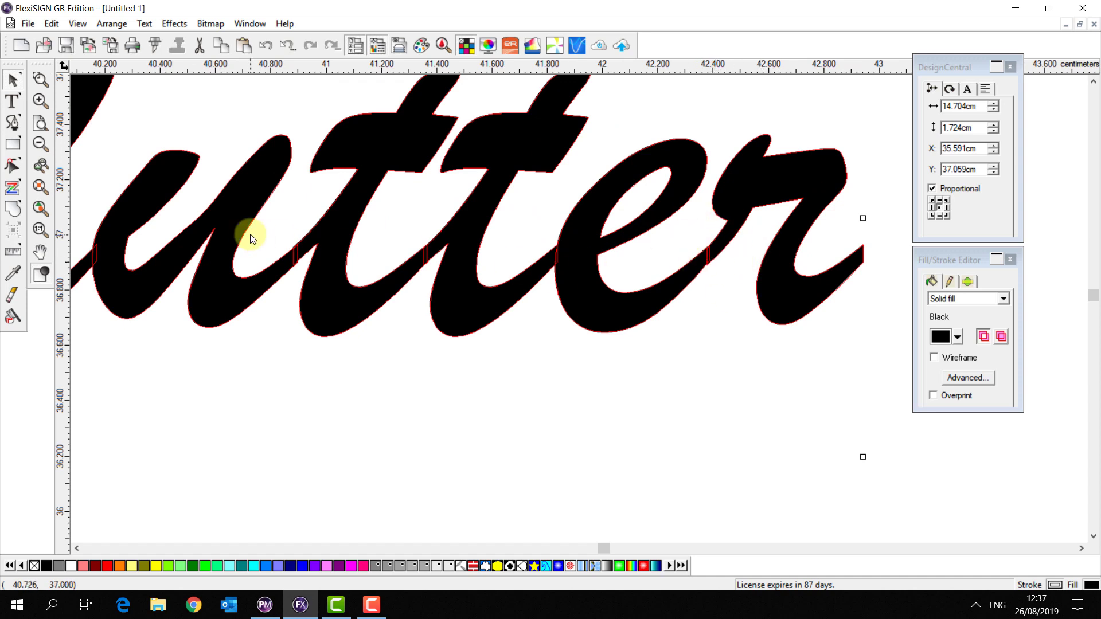
scroll(307, 259, down, 4)
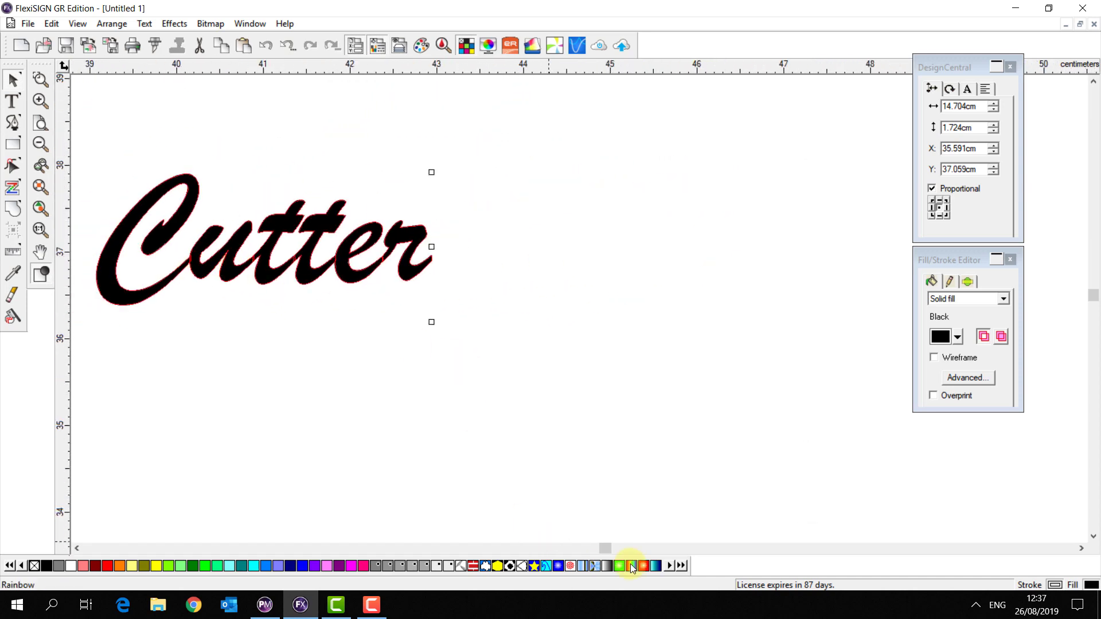
click(77, 548)
click(78, 546)
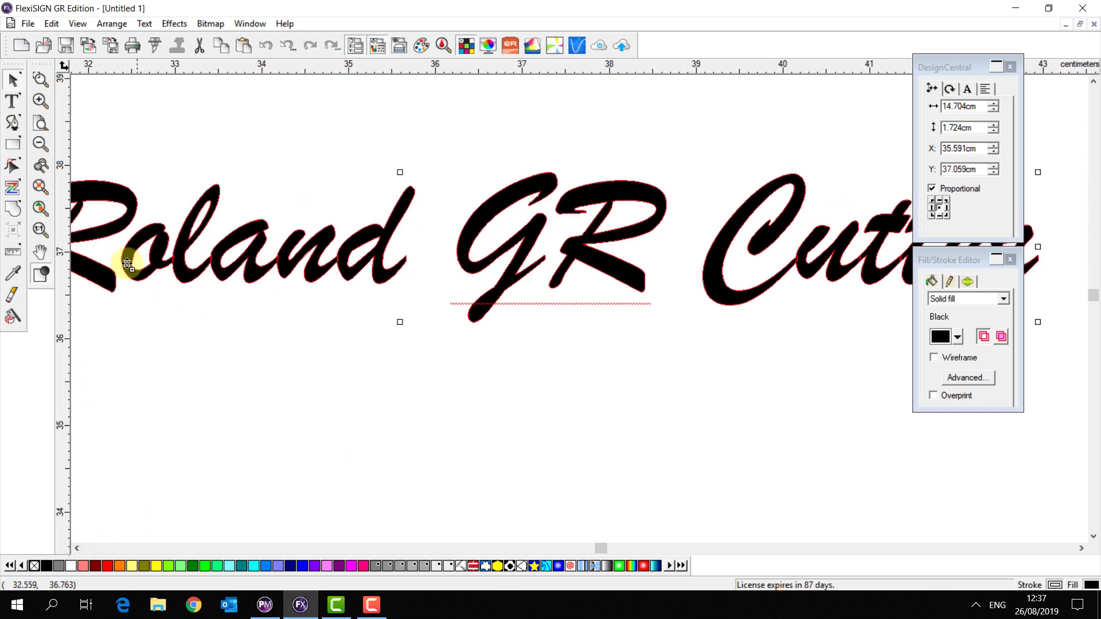
scroll(139, 255, up, 4)
scroll(139, 255, up, 3)
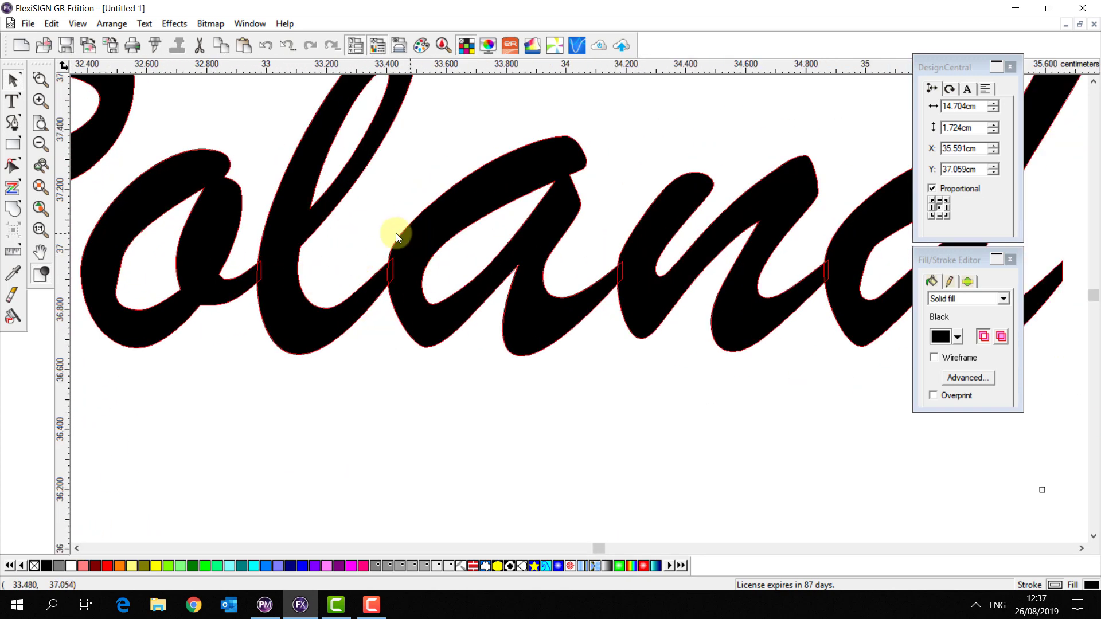
scroll(373, 302, down, 7)
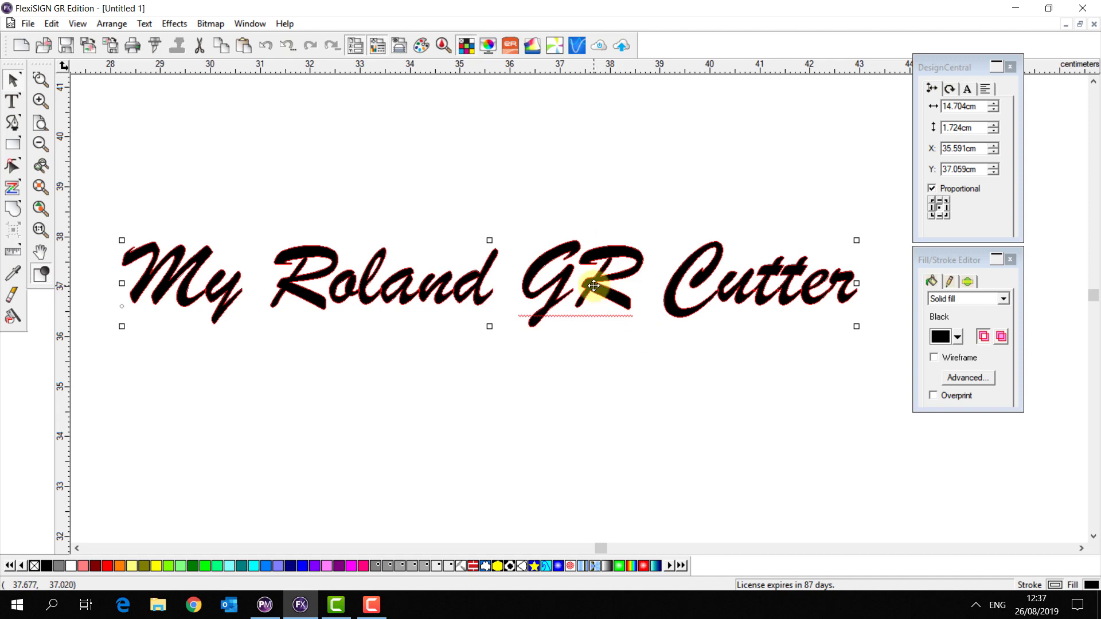
Weld the 'My Roland GR Cutter' letters from the context menu and zoom to check the joins
right_click(594, 286)
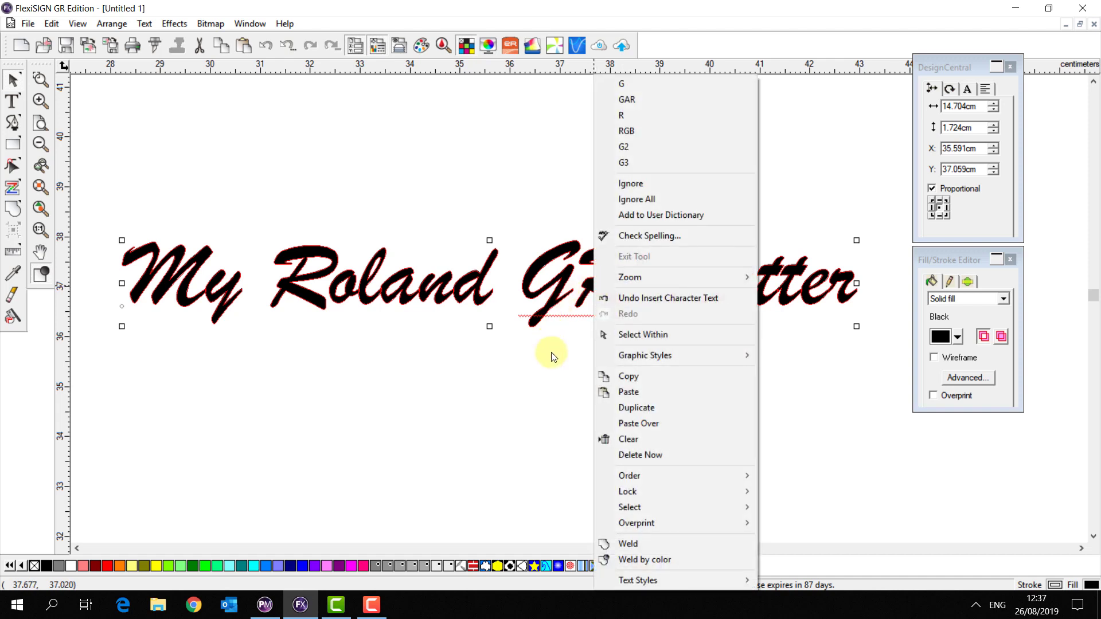
click(616, 546)
scroll(189, 303, up, 5)
scroll(201, 262, up, 3)
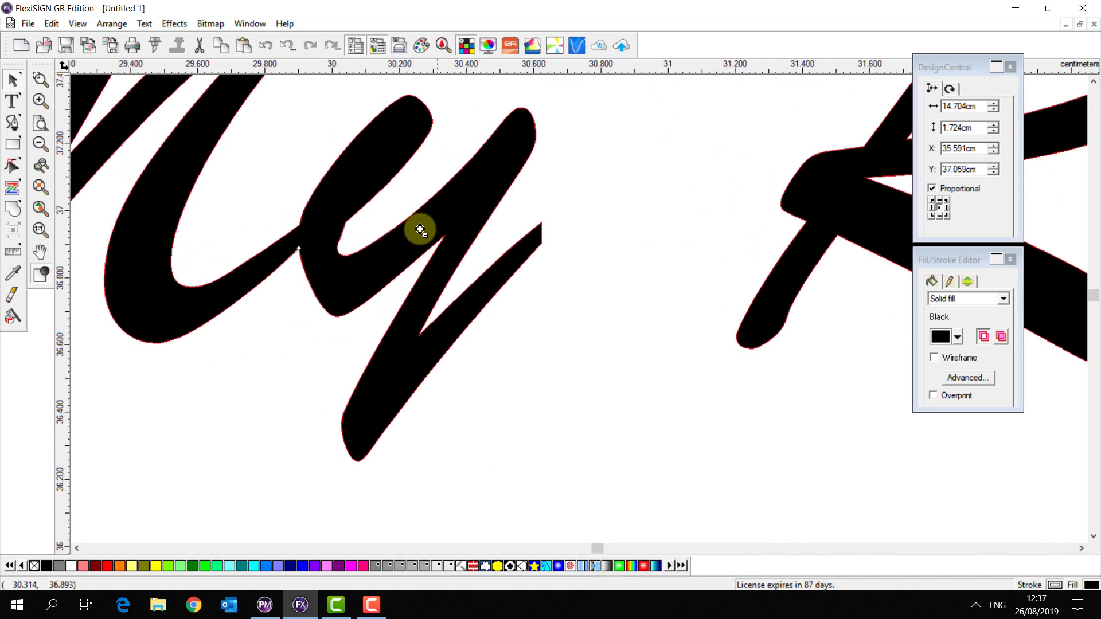
scroll(676, 280, down, 8)
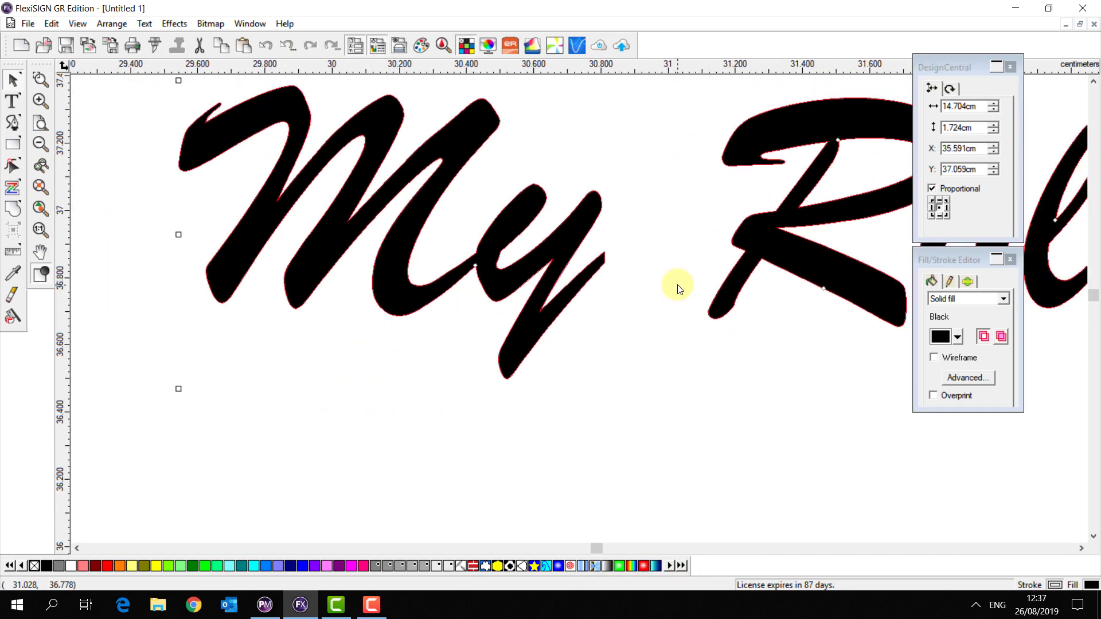
click(1081, 548)
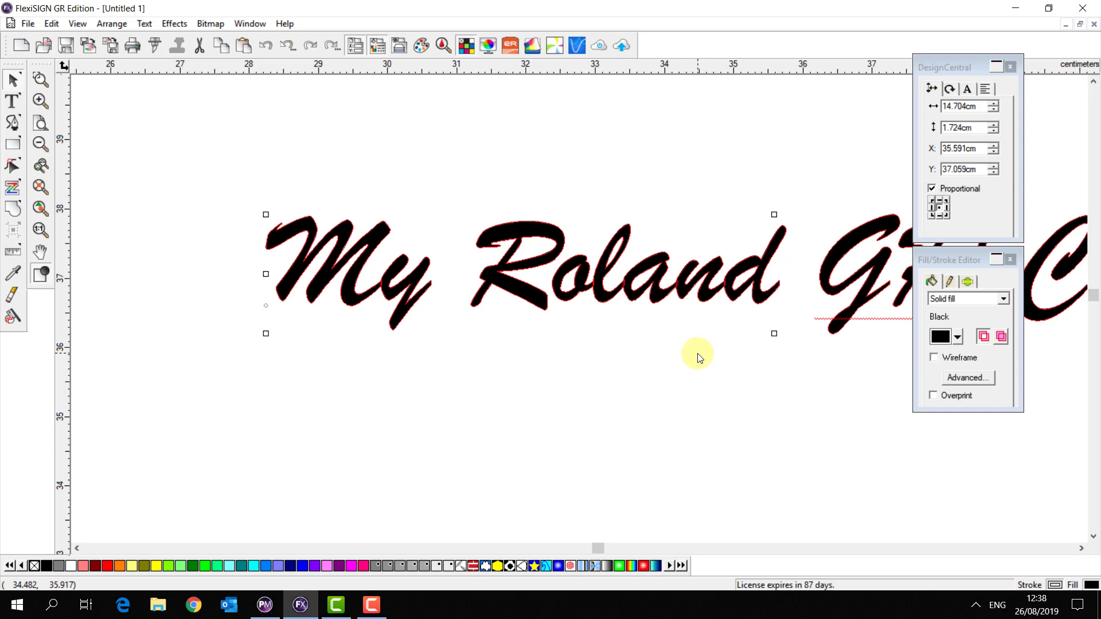
scroll(696, 354, down, 1)
scroll(696, 354, down, 1)
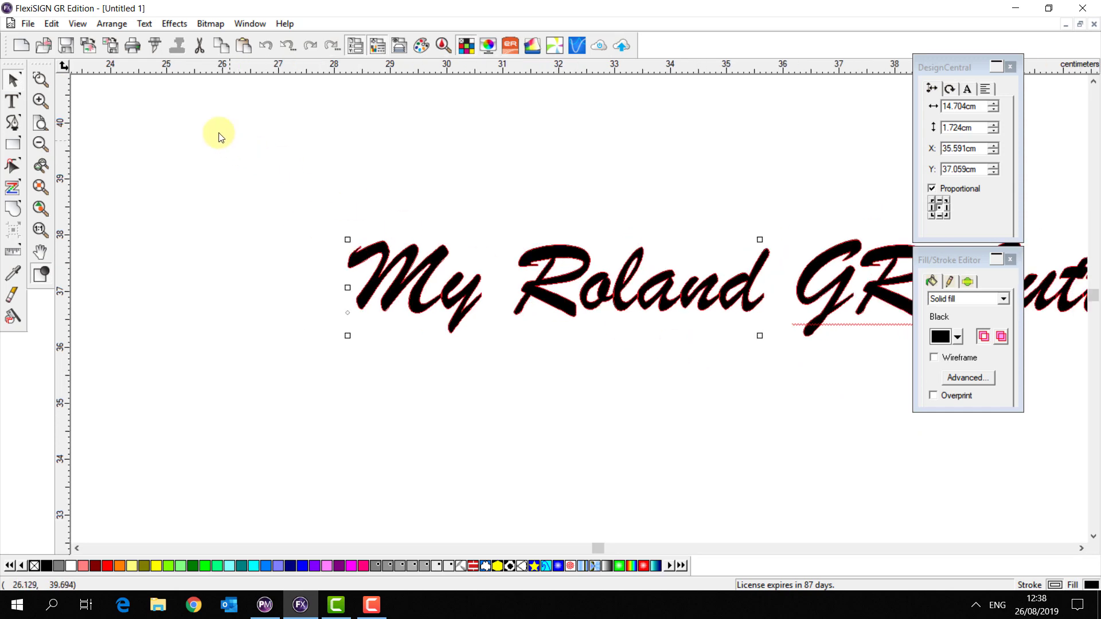
Open Cut/Plot for the lettering, show the Advanced options, and zoom the layout preview
click(155, 48)
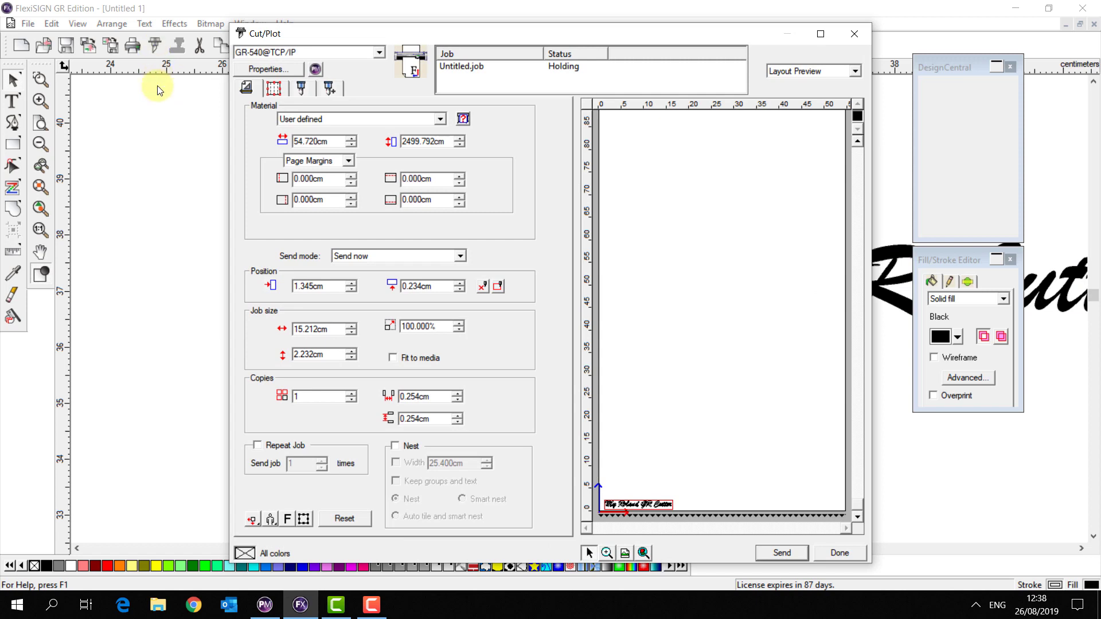
click(329, 89)
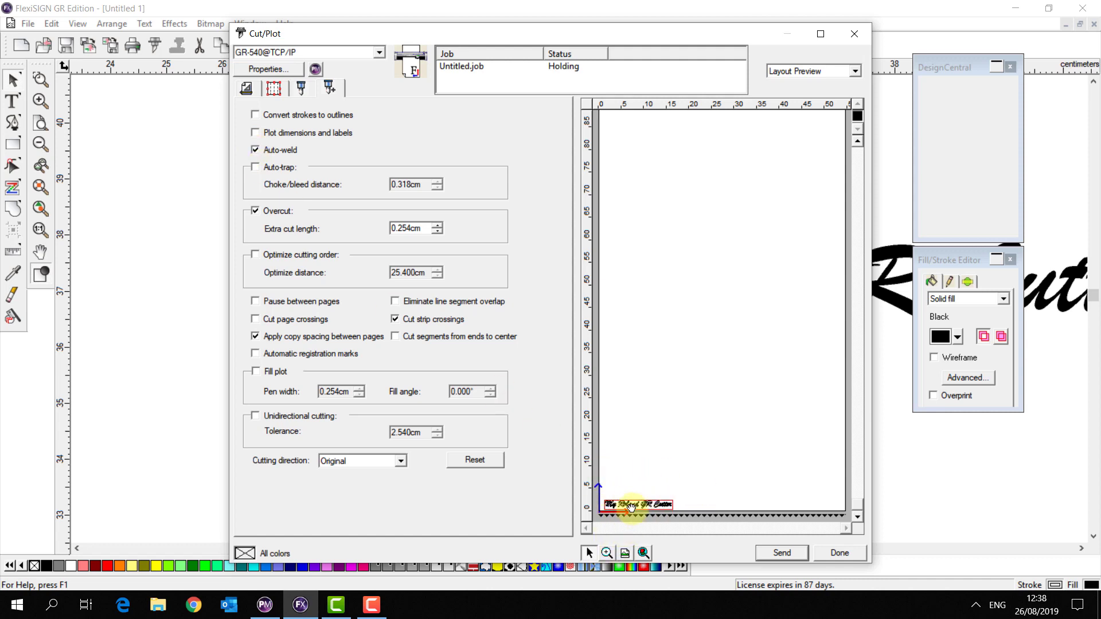
drag(634, 499, 669, 509)
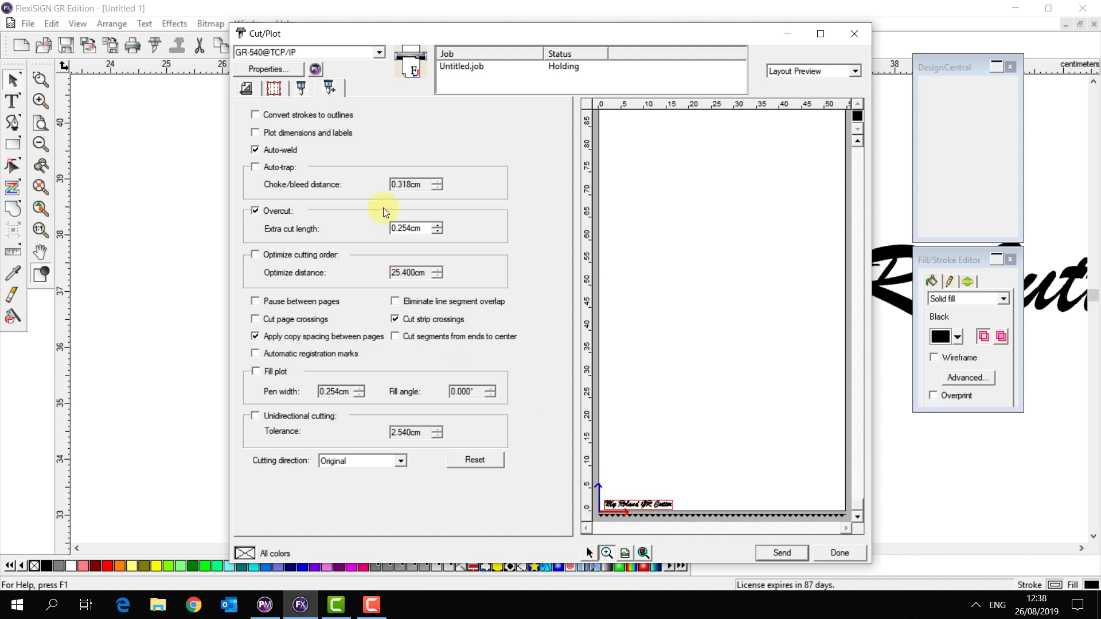
In Options, add a weed border and weed lines, then zoom the preview onto 'nd' of Roland
click(302, 89)
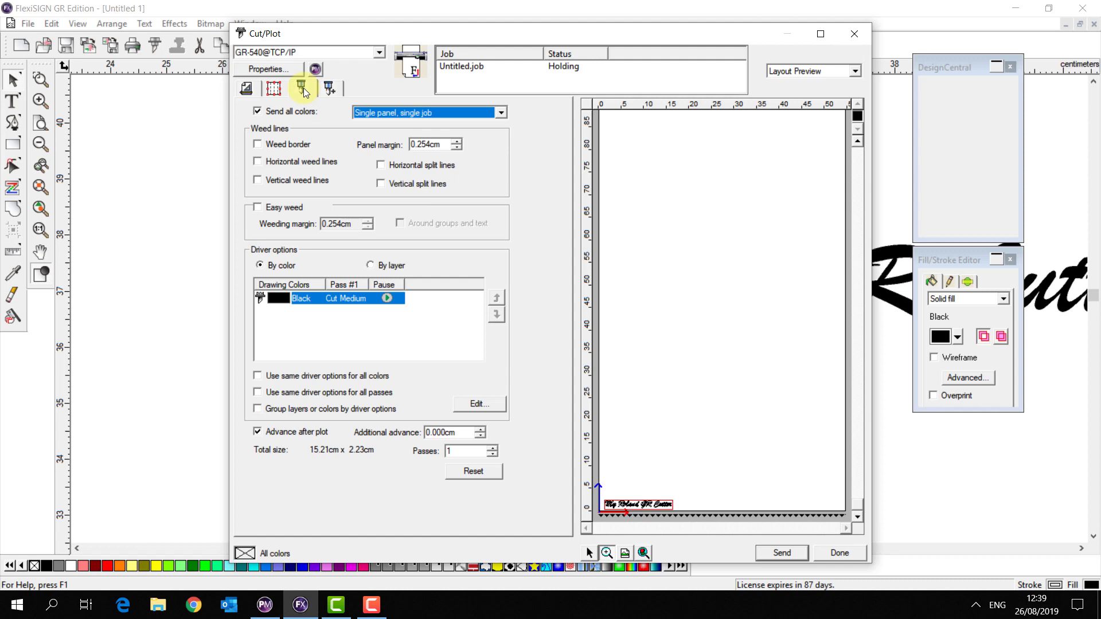
click(257, 144)
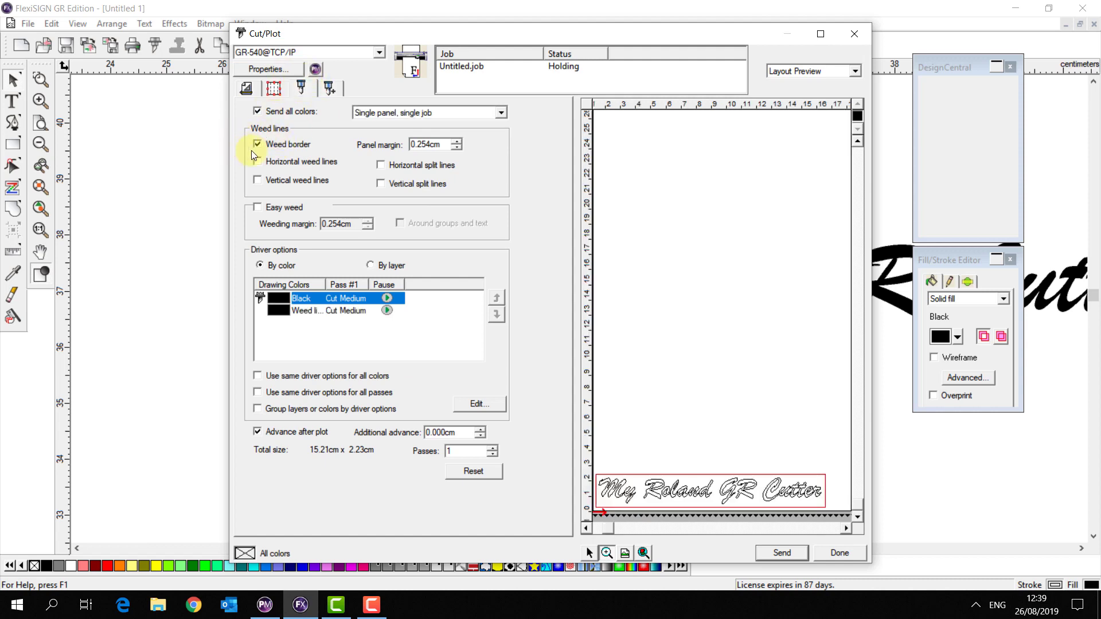
click(304, 312)
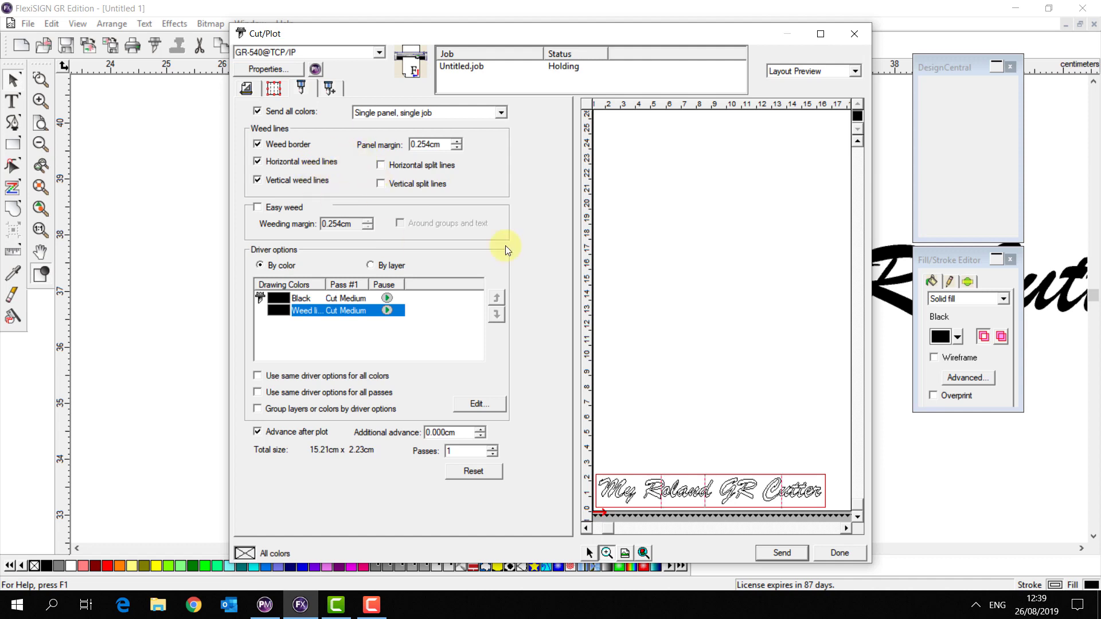
drag(694, 453, 727, 509)
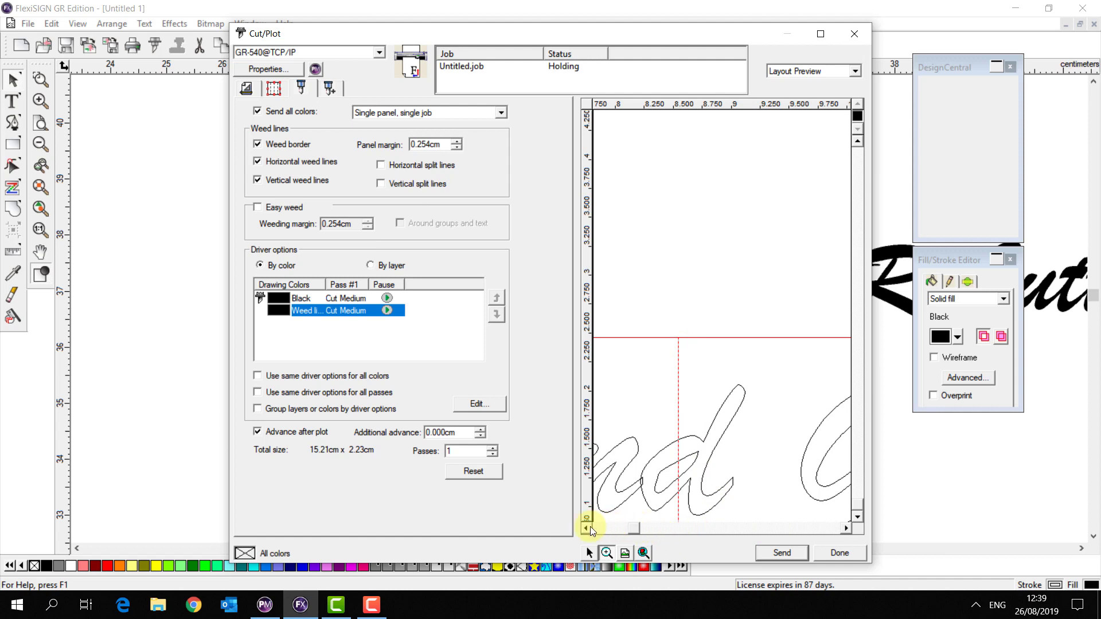
drag(587, 527, 587, 527)
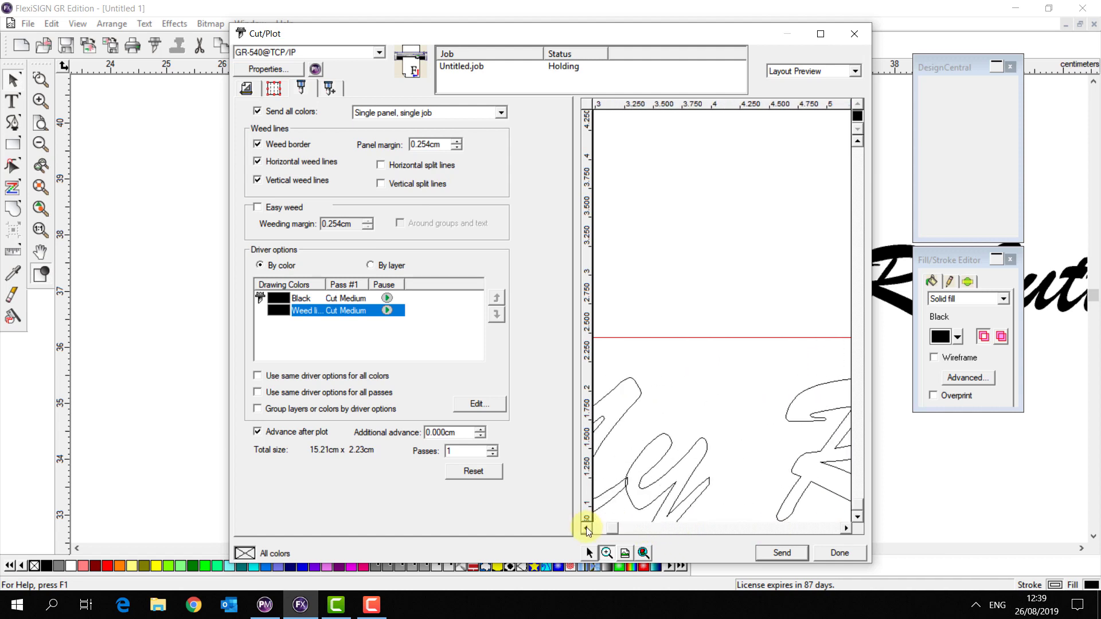
drag(846, 528, 846, 528)
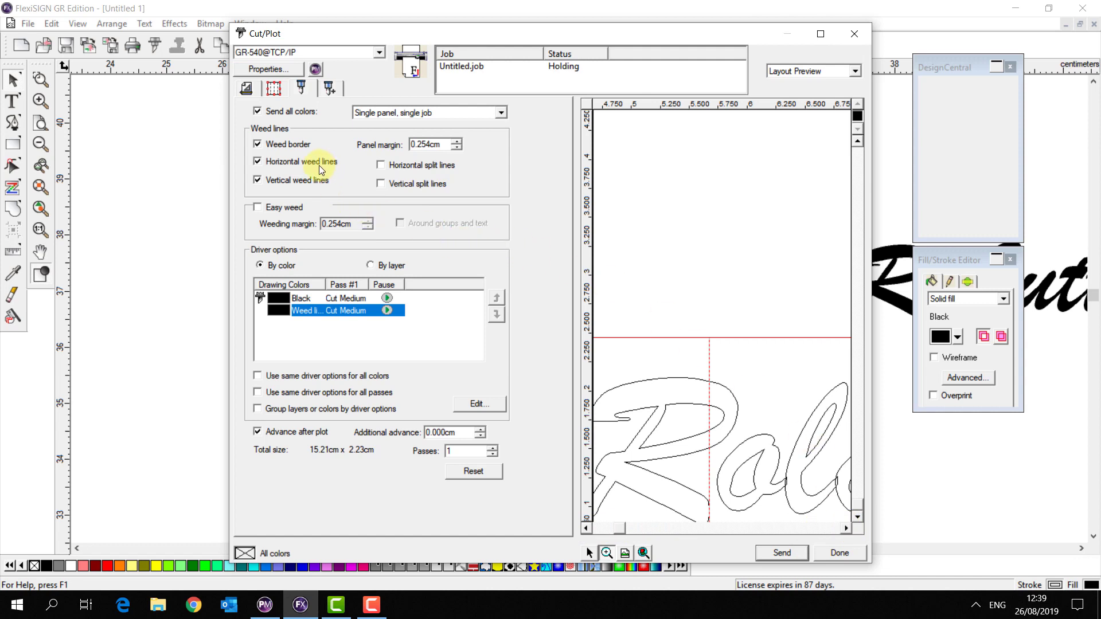
Replace the vertical weed lines with horizontal split lines across the lettering
click(319, 179)
click(380, 166)
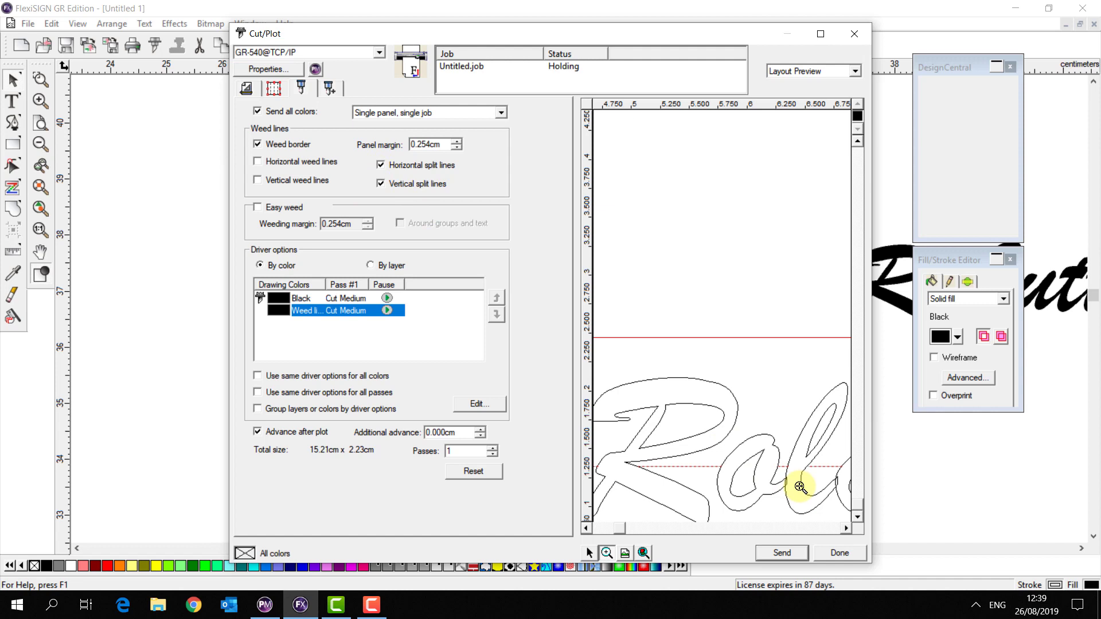
click(857, 516)
click(857, 517)
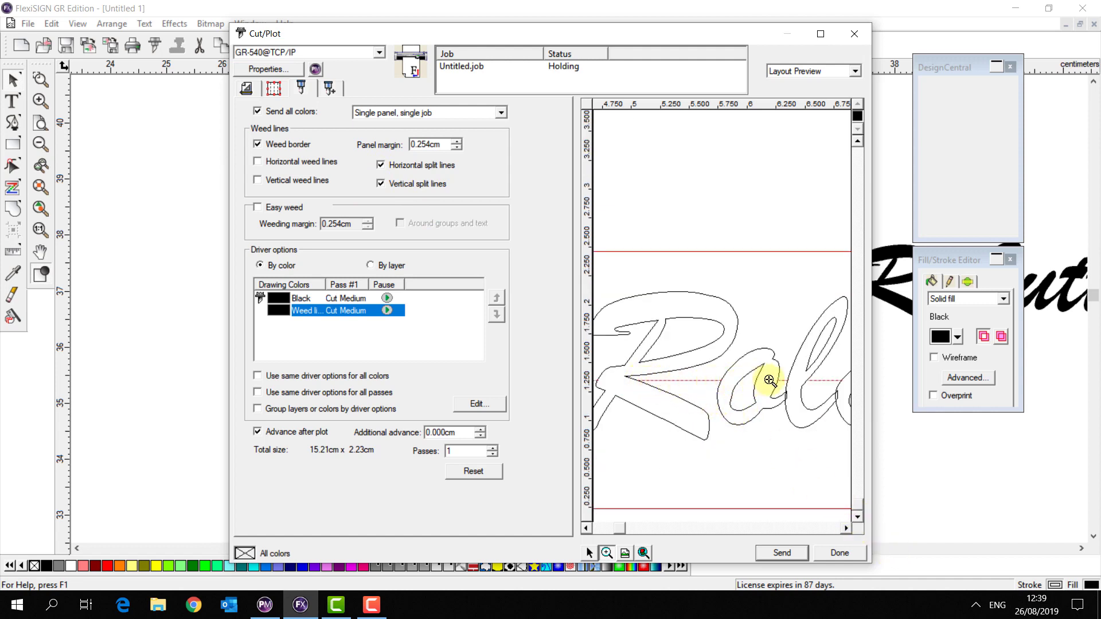
Scroll the preview across the lettering, then zoom out to show the whole page
click(846, 529)
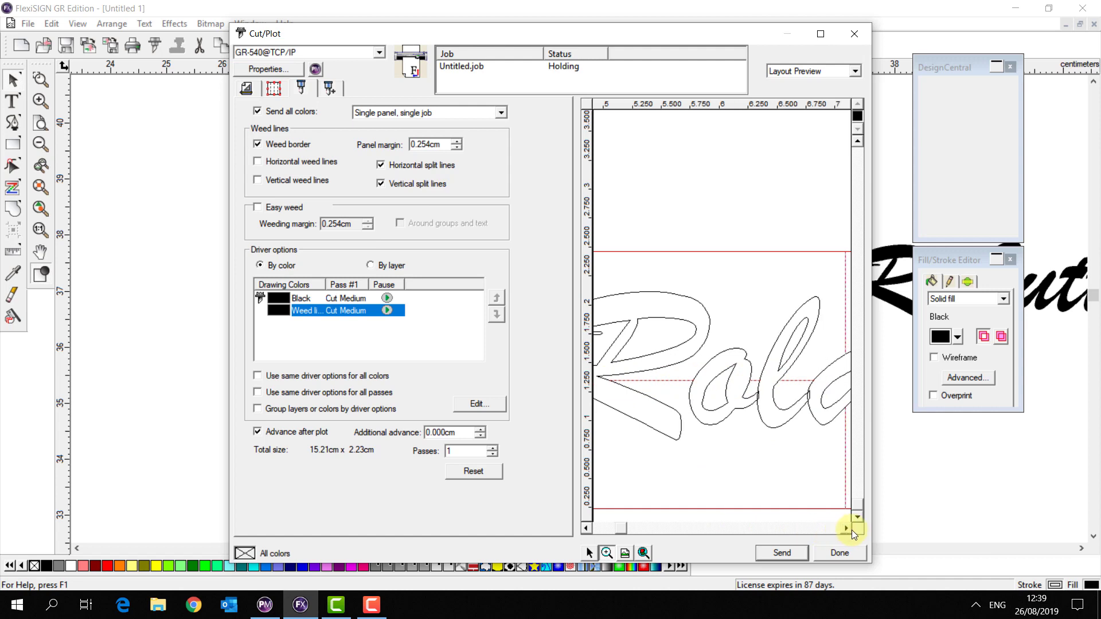
click(847, 529)
click(846, 528)
click(847, 529)
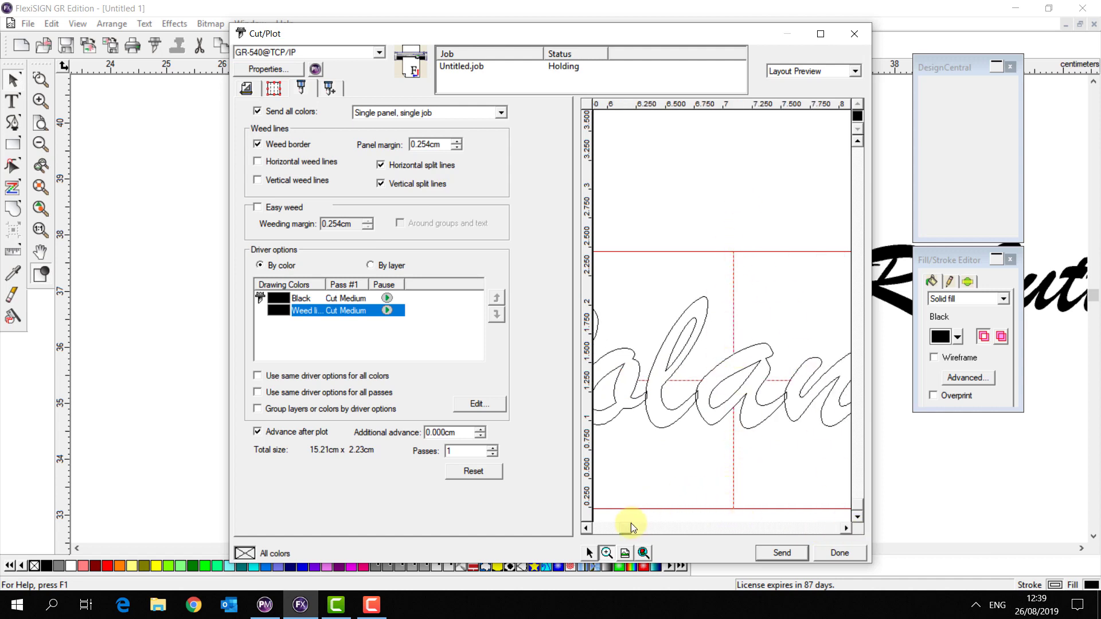
click(586, 528)
click(586, 528)
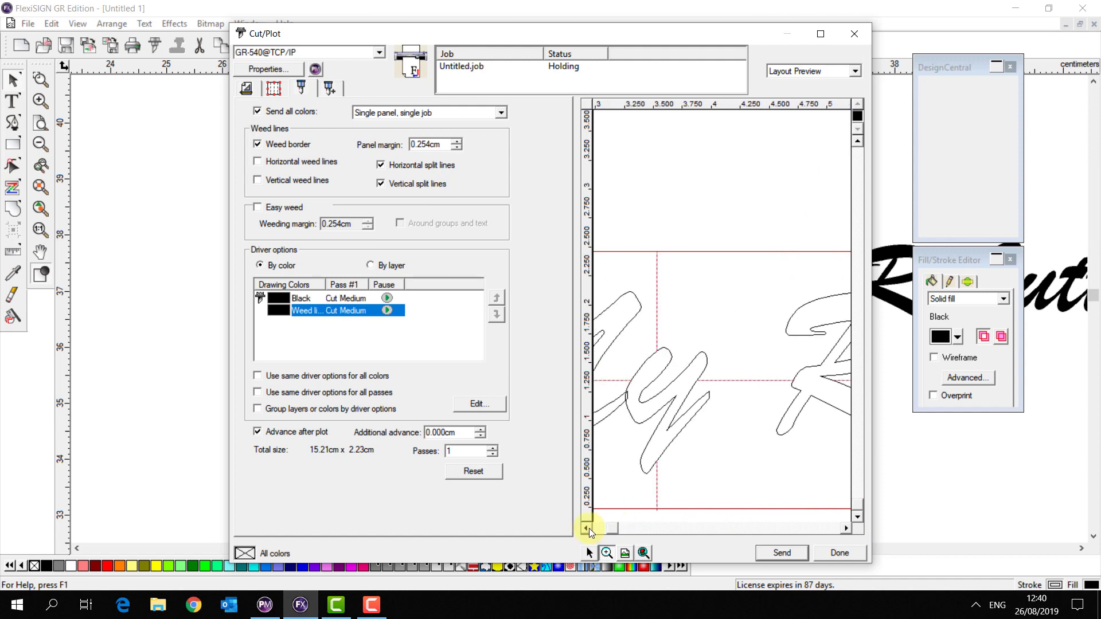
click(586, 528)
click(586, 528)
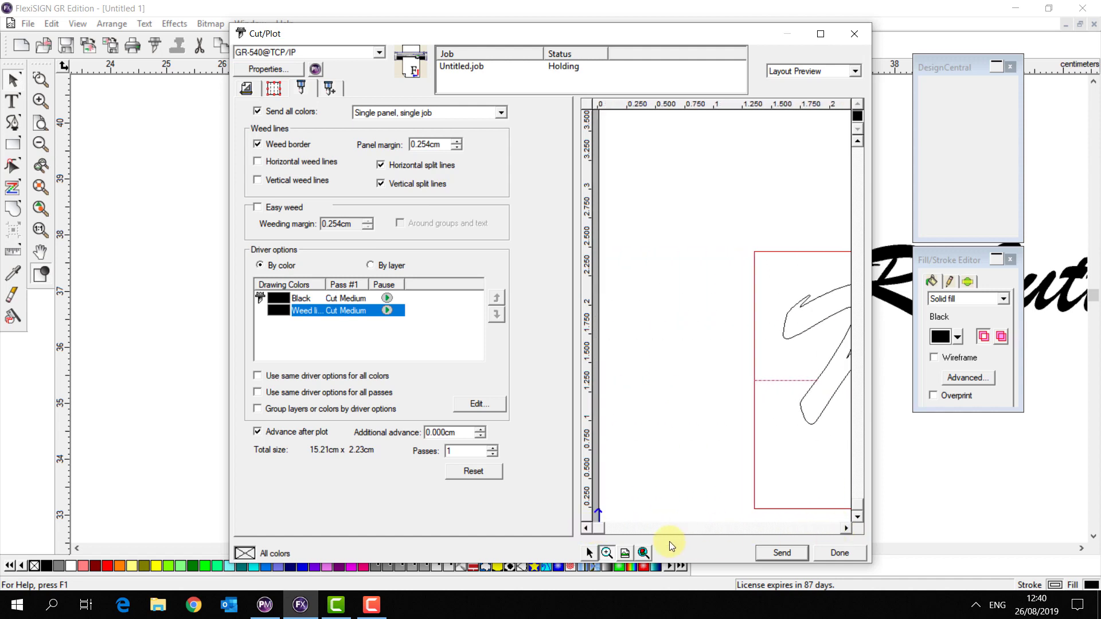
click(630, 552)
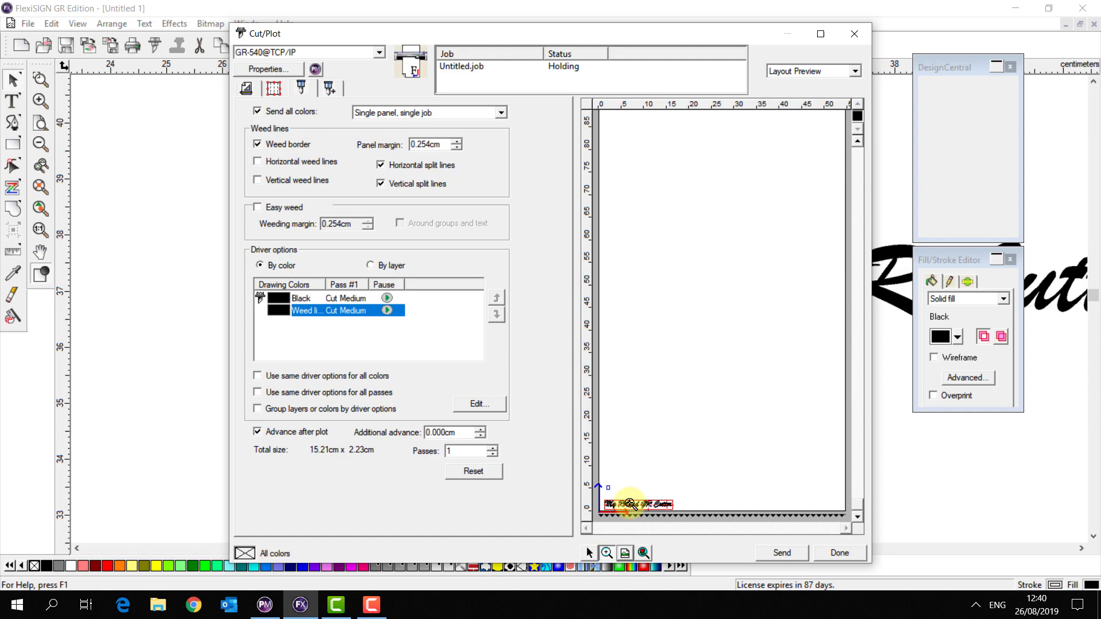